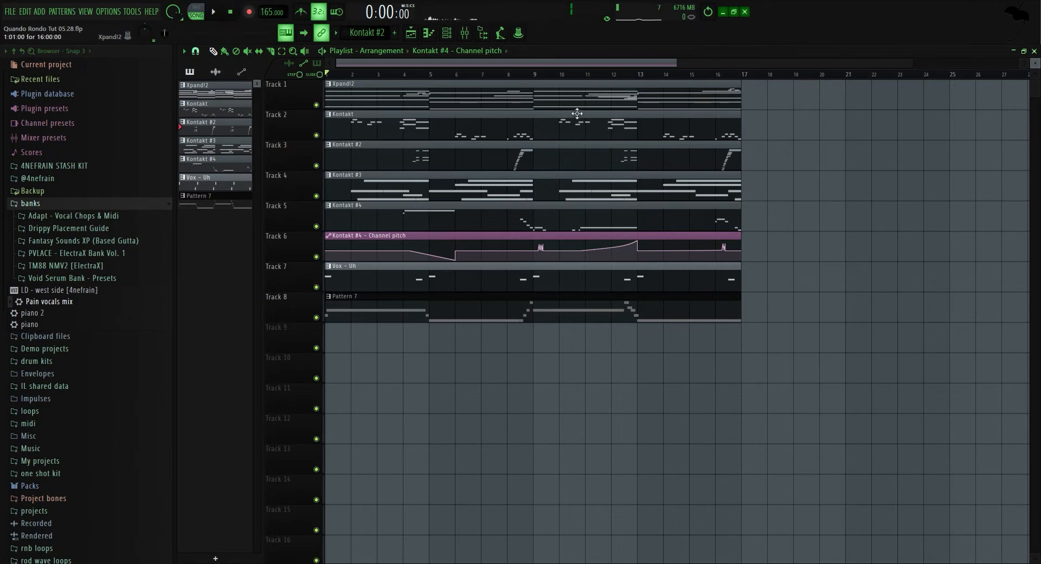
# Open the channel rack, inspect the Xpand!2 instrument's settings, then open its piano roll.
pyautogui.click(447, 32)
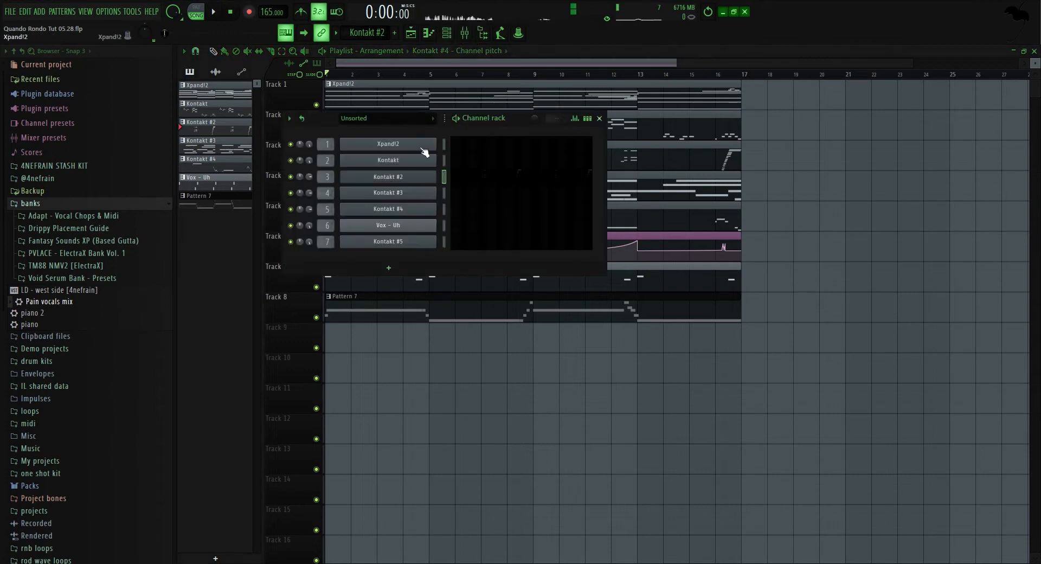
pyautogui.click(420, 149)
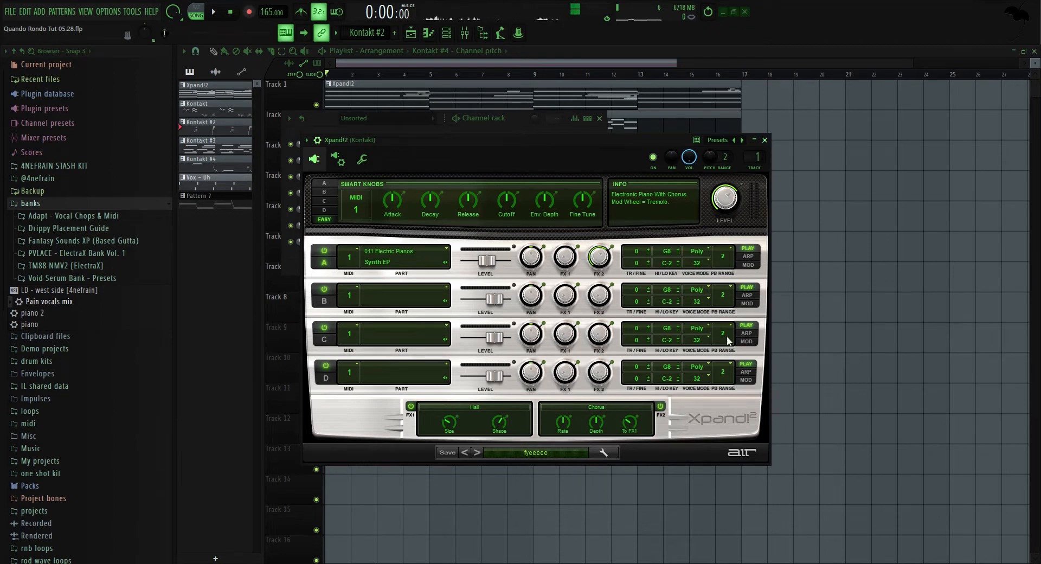
pyautogui.click(765, 141)
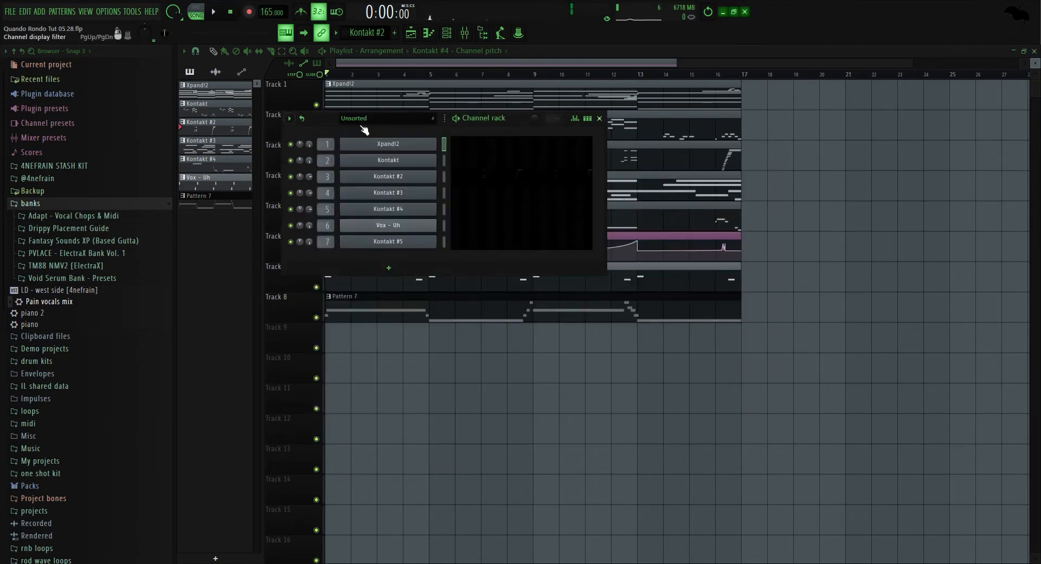
pyautogui.click(478, 145)
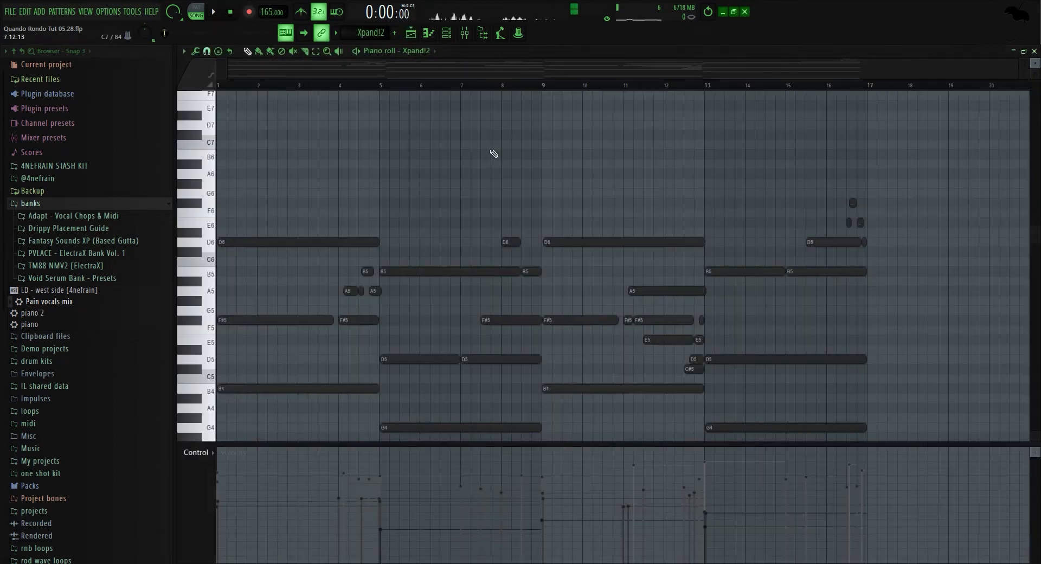
pyautogui.scroll(4, 403, 232)
# Open the mixer and inspect the Fruity parametric EQ 2, ValhallaVintageVerb and ValhallaDelay on the Xpand!2 insert.
pyautogui.click(467, 35)
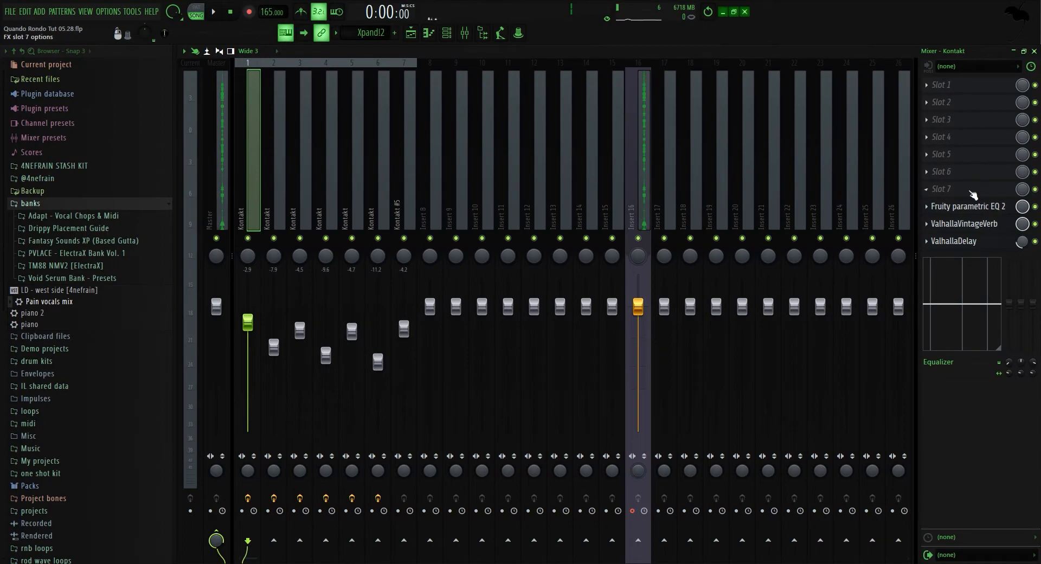
pyautogui.click(968, 206)
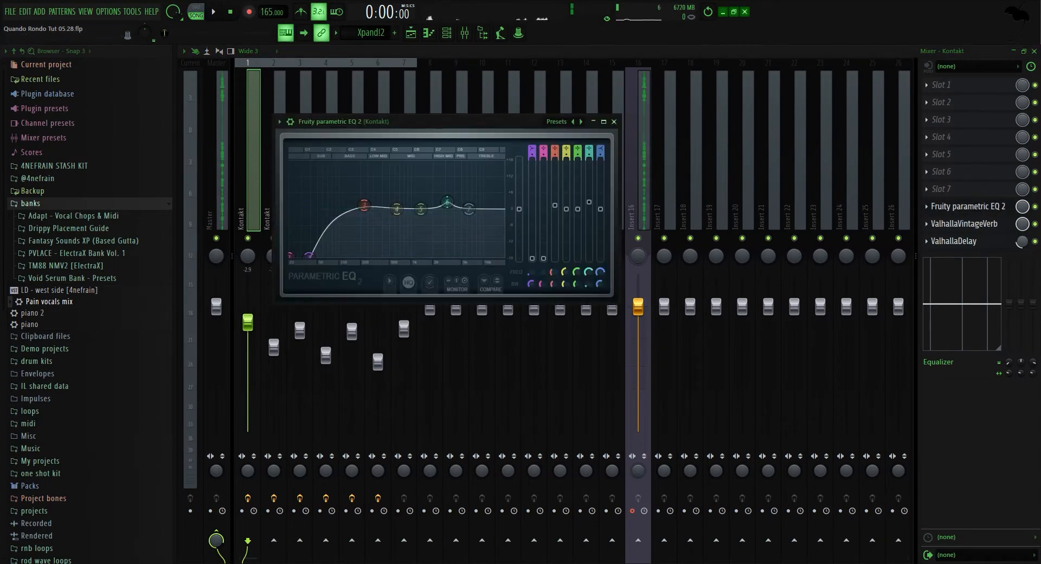
pyautogui.click(959, 206)
pyautogui.click(957, 224)
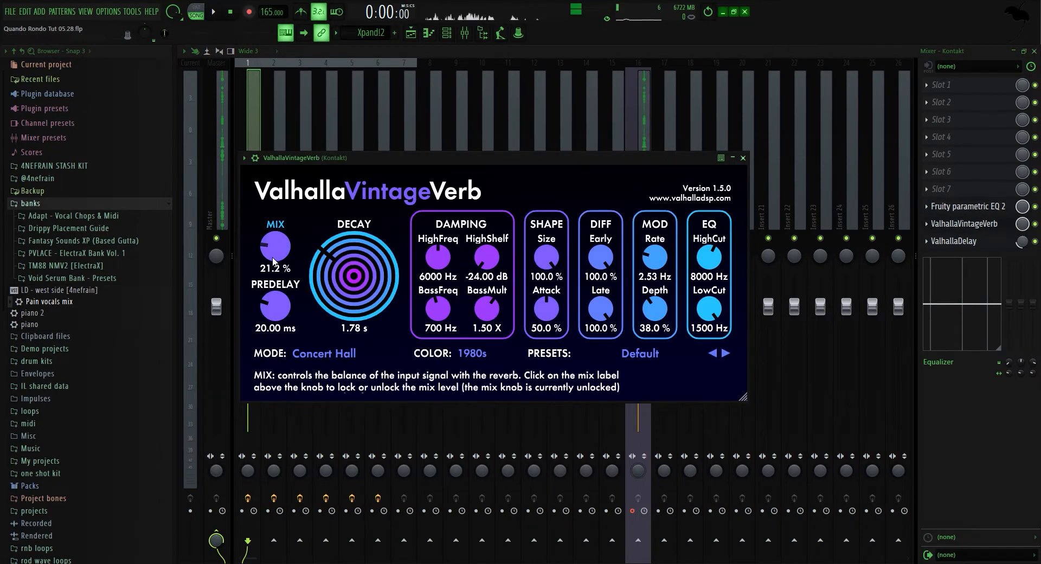
pyautogui.click(960, 223)
pyautogui.click(954, 241)
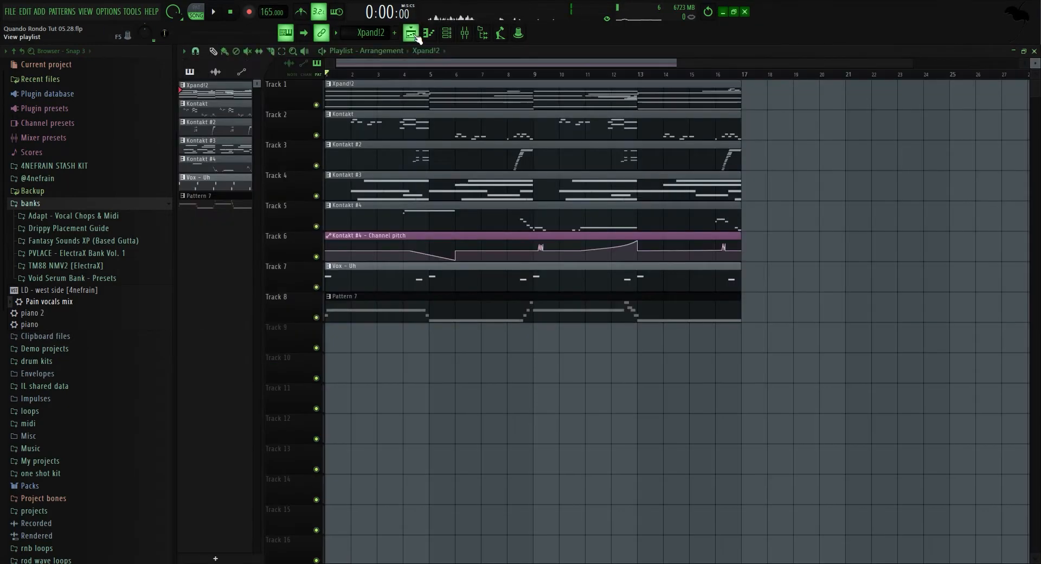
# Open the Xpand!2 piano roll and play the pattern to listen to the chords.
pyautogui.click(465, 34)
pyautogui.press('F7')
pyautogui.press('space')
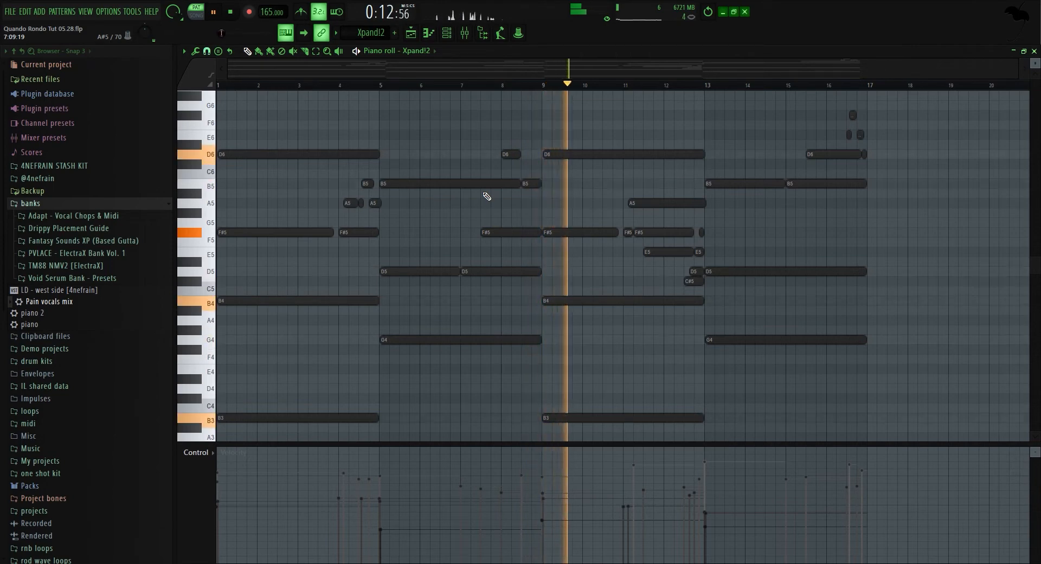
pyautogui.scroll(-1, 486, 197)
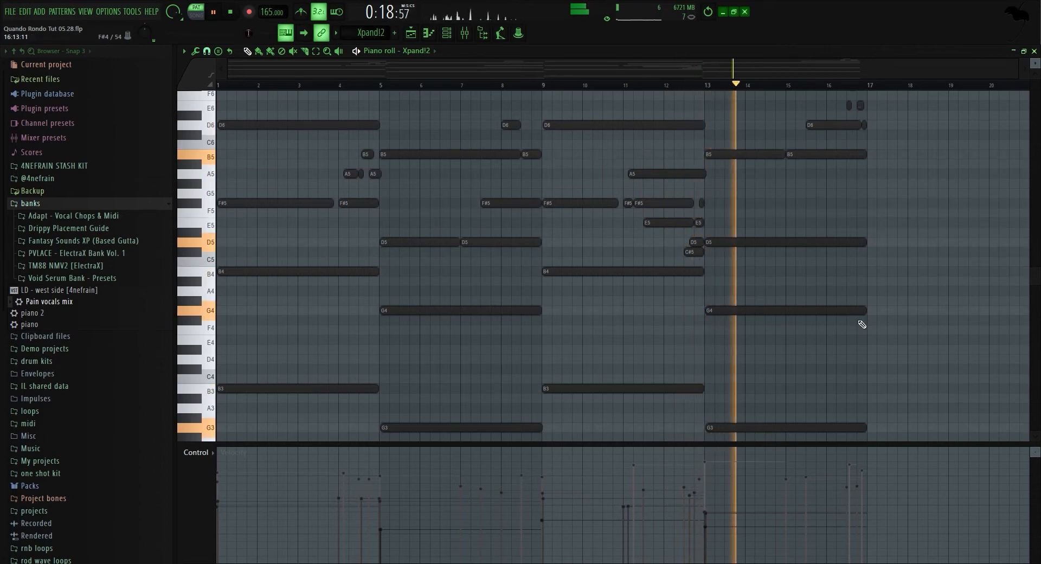
pyautogui.scroll(1, 863, 331)
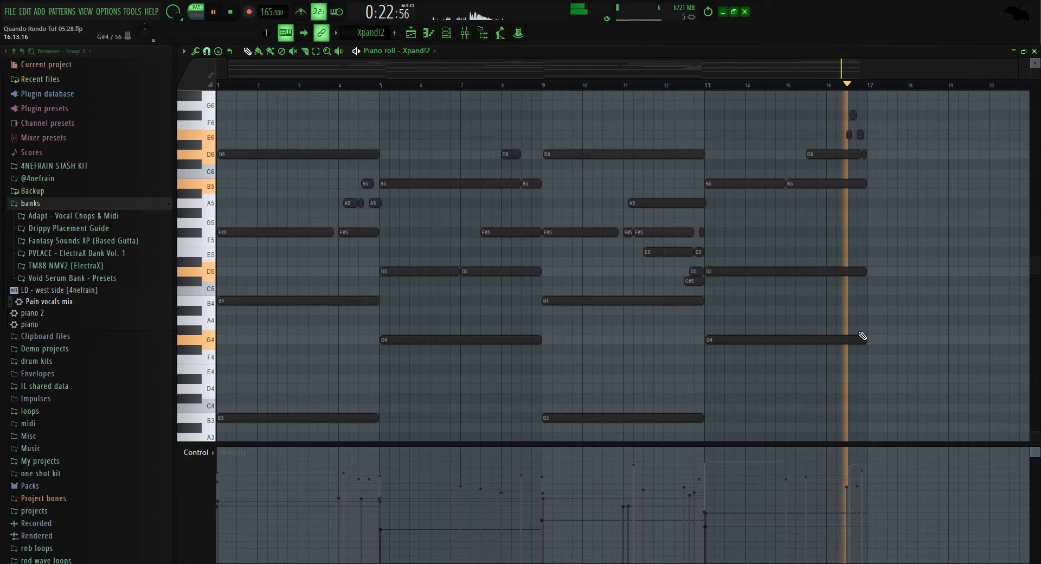
pyautogui.press('space')
# Select all the upper melody notes from F5 upward in the Xpand!2 piano roll, then deselect them.
pyautogui.click(467, 38)
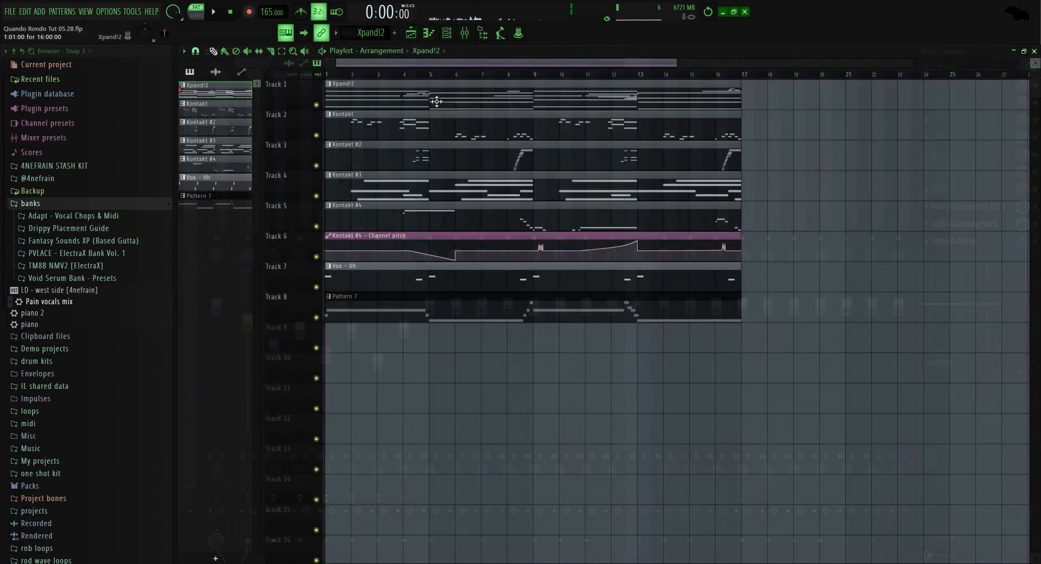
pyautogui.click(428, 34)
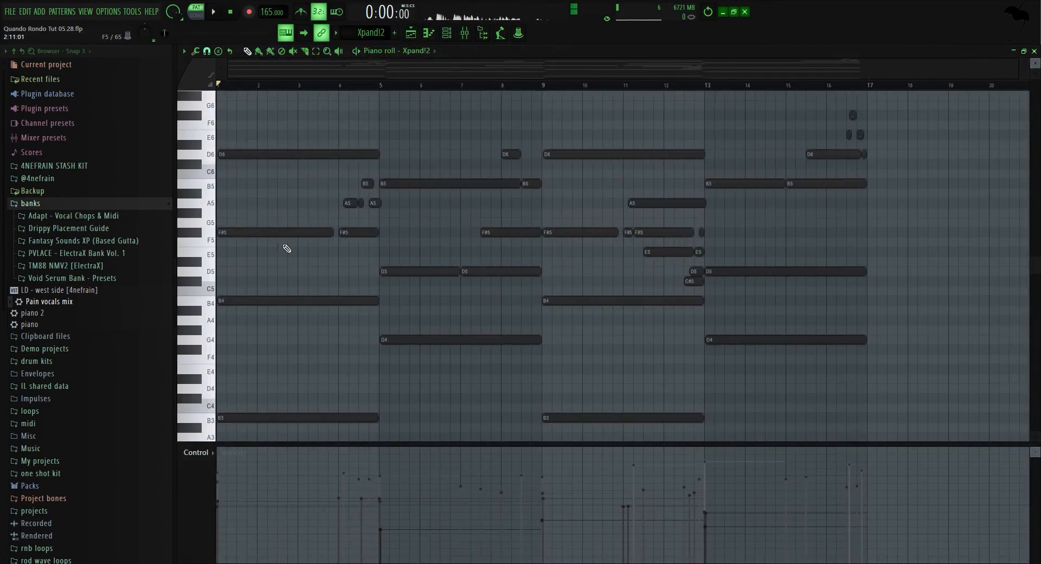
pyautogui.moveTo(209, 94); pyautogui.dragTo(206, 218)
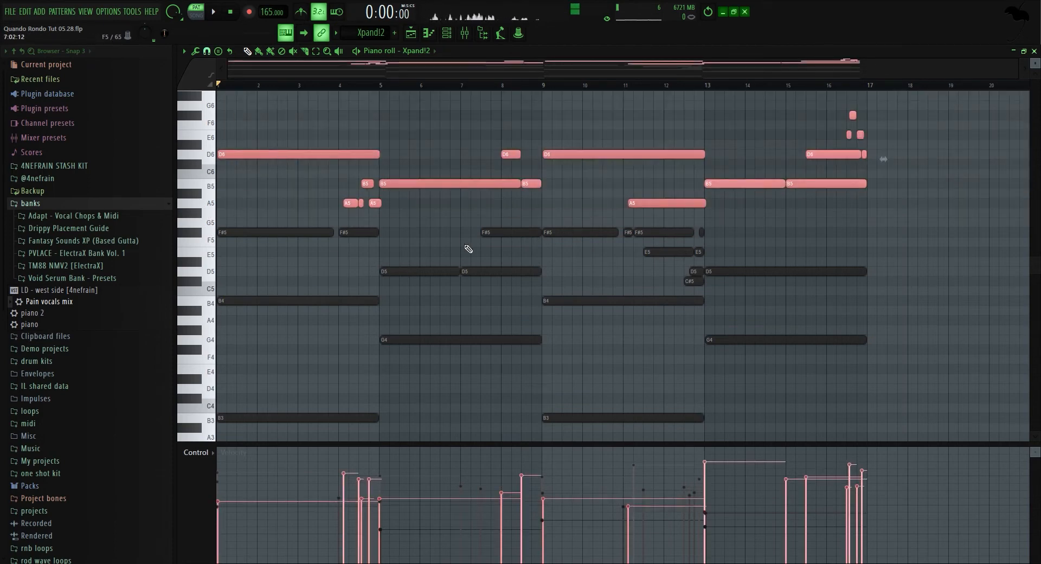
pyautogui.keyDown('ctrl'); pyautogui.click(335, 285); pyautogui.keyUp('ctrl')
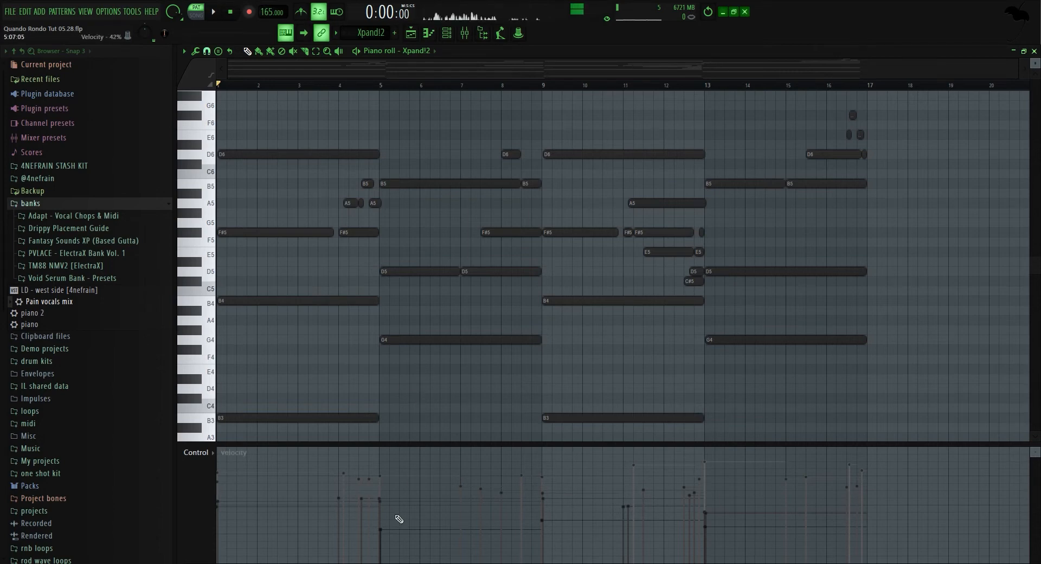
# Zoom and scroll through the piano roll and play the pattern from bar 12.
pyautogui.scroll(-3, 481, 344)
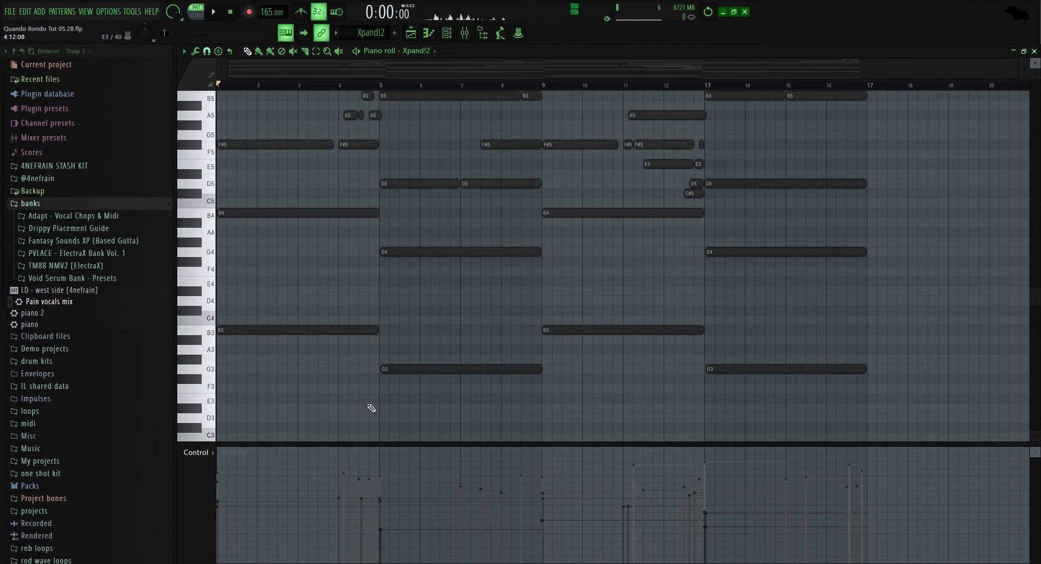
pyautogui.scroll(3, 358, 303)
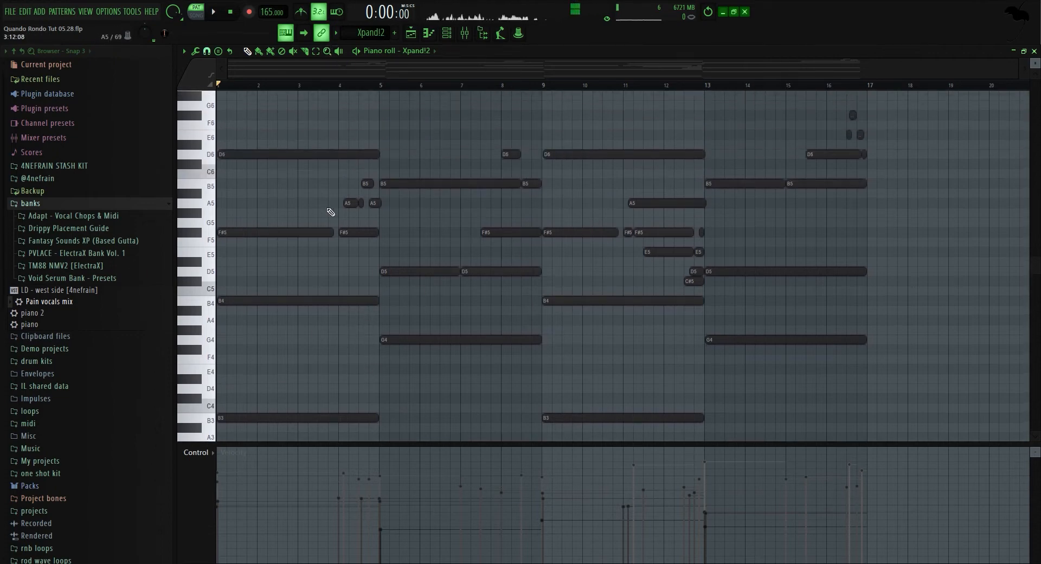
pyautogui.scroll(5, 360, 241)
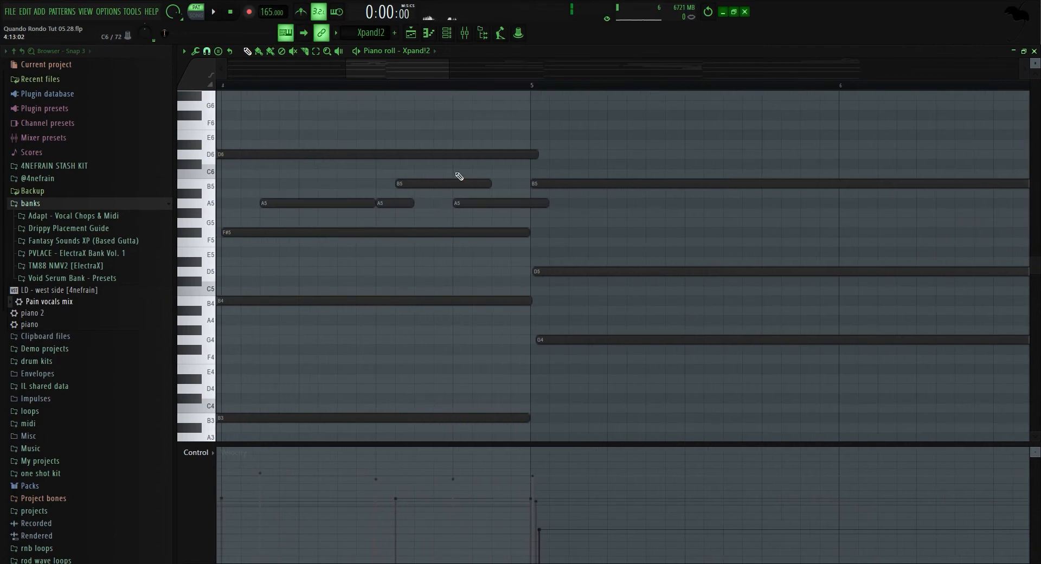
pyautogui.scroll(-3, 455, 182)
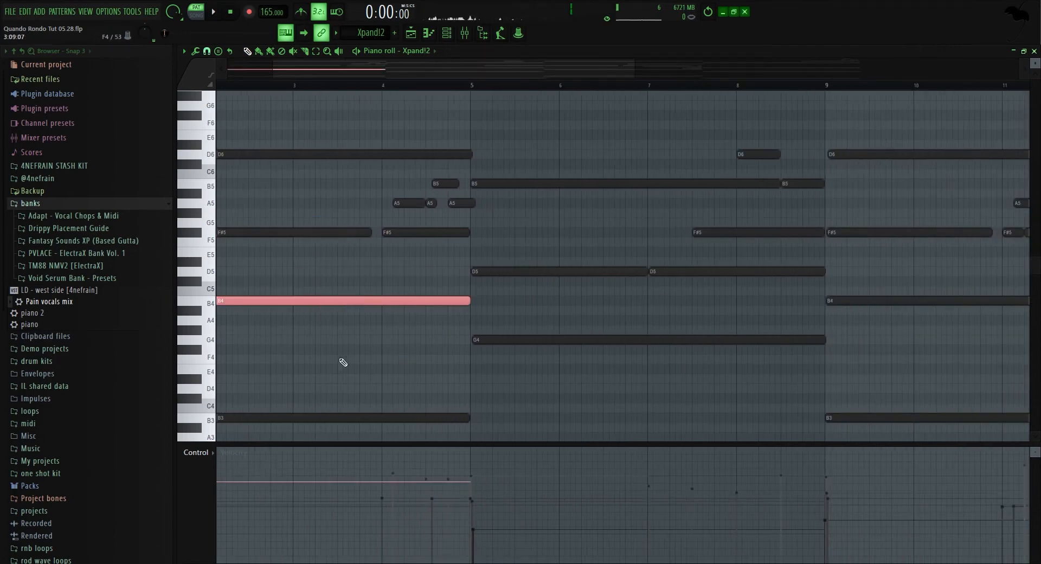
pyautogui.scroll(-2, 388, 170)
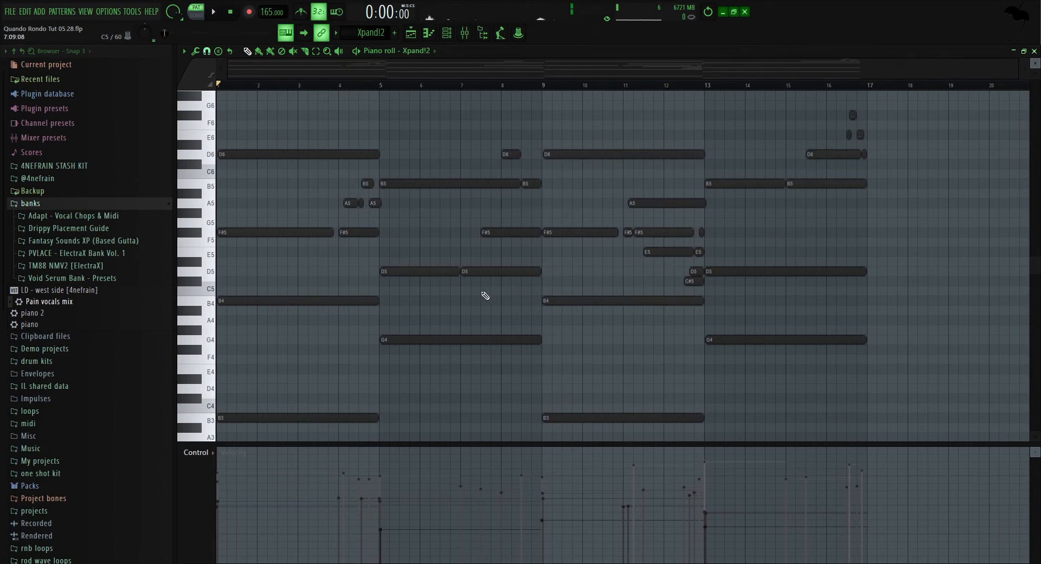
pyautogui.scroll(3, 712, 309)
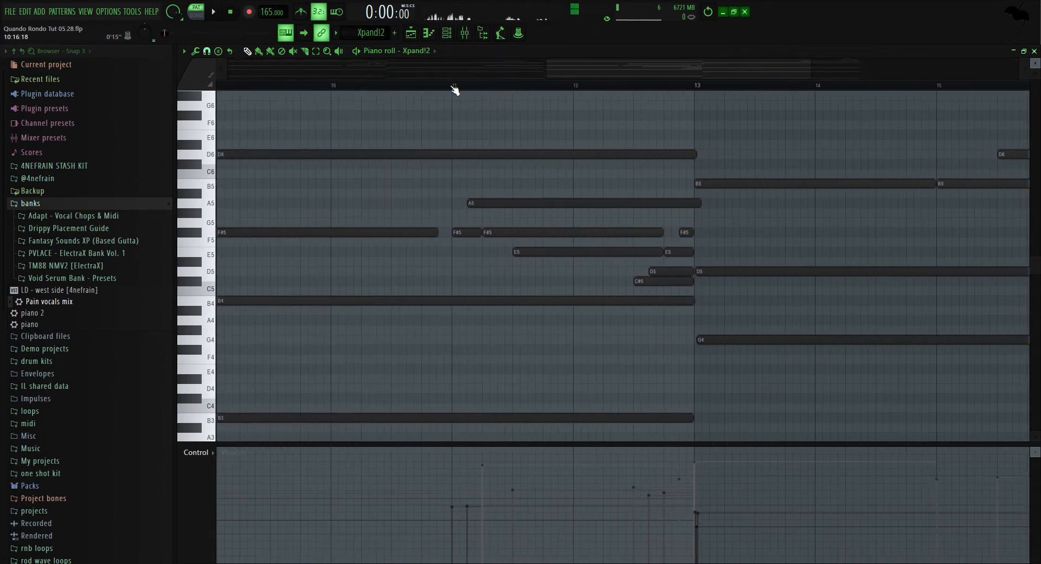
pyautogui.click(400, 85)
pyautogui.press('space')
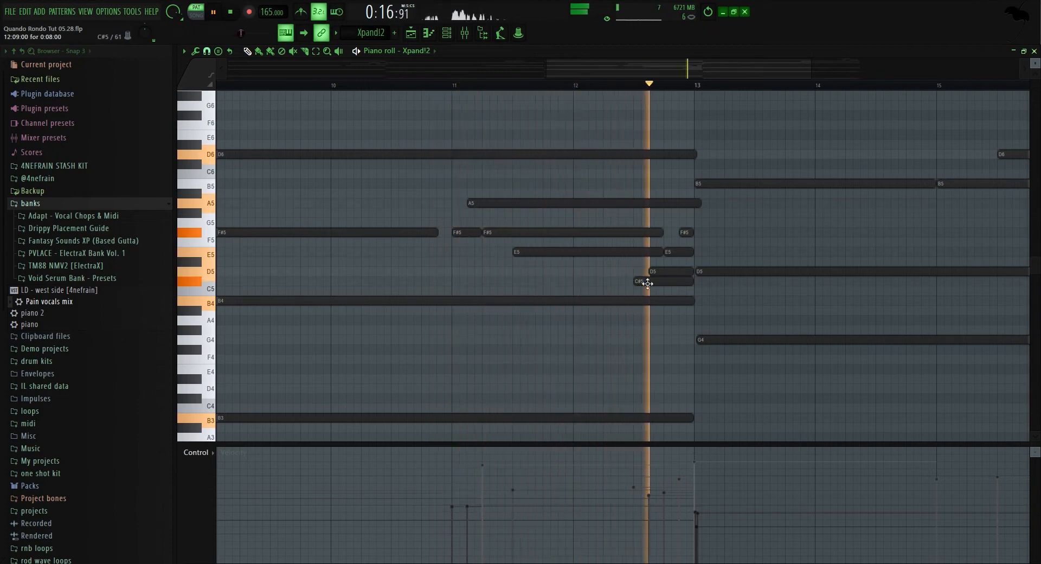
pyautogui.press('space')
# Select the B5 note at bar 13 to examine its velocity, then deselect it.
pyautogui.click(758, 186)
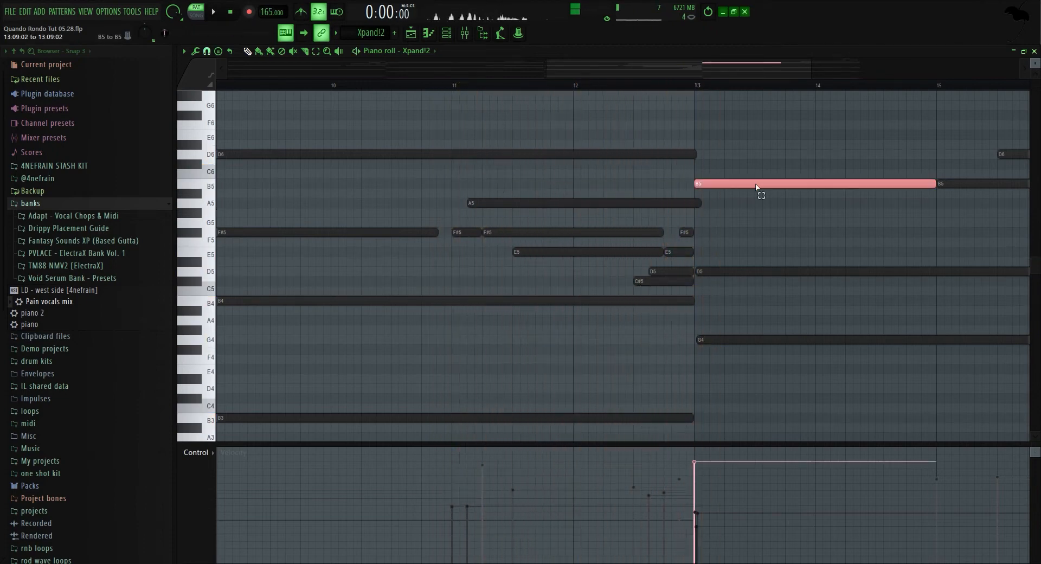
pyautogui.click(533, 232)
pyautogui.click(769, 185)
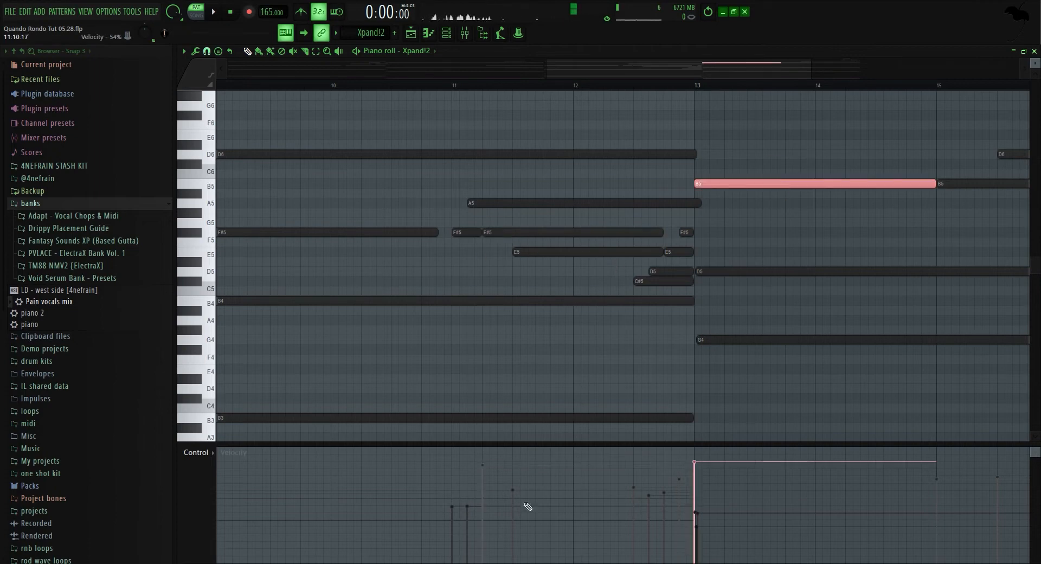
pyautogui.keyDown('ctrl'); pyautogui.click(490, 384); pyautogui.keyUp('ctrl')
# Scroll down and select the low bass notes B3 and G3, then deselect them.
pyautogui.scroll(-5, 492, 383)
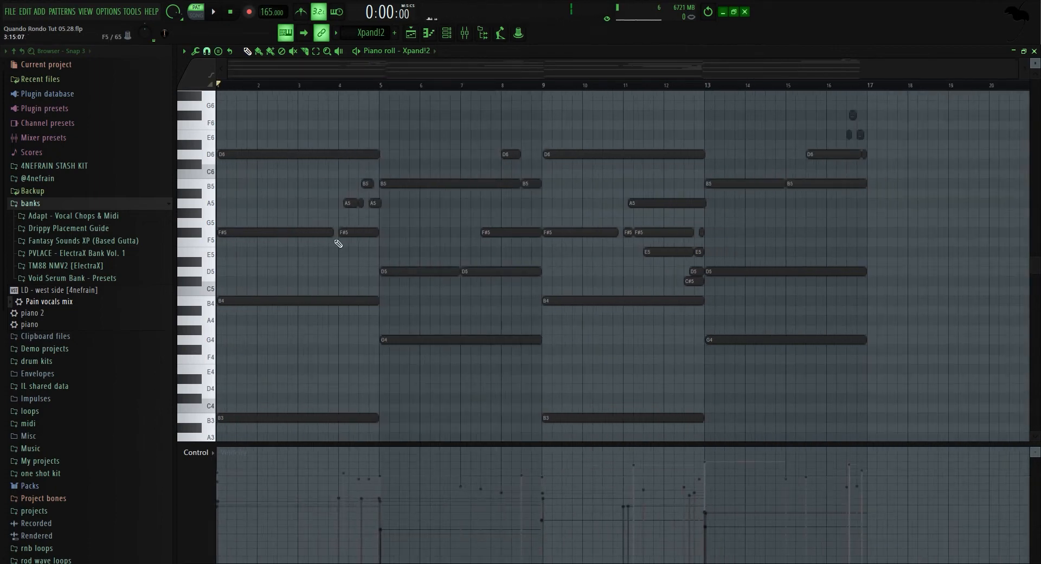
pyautogui.scroll(-6, 341, 260)
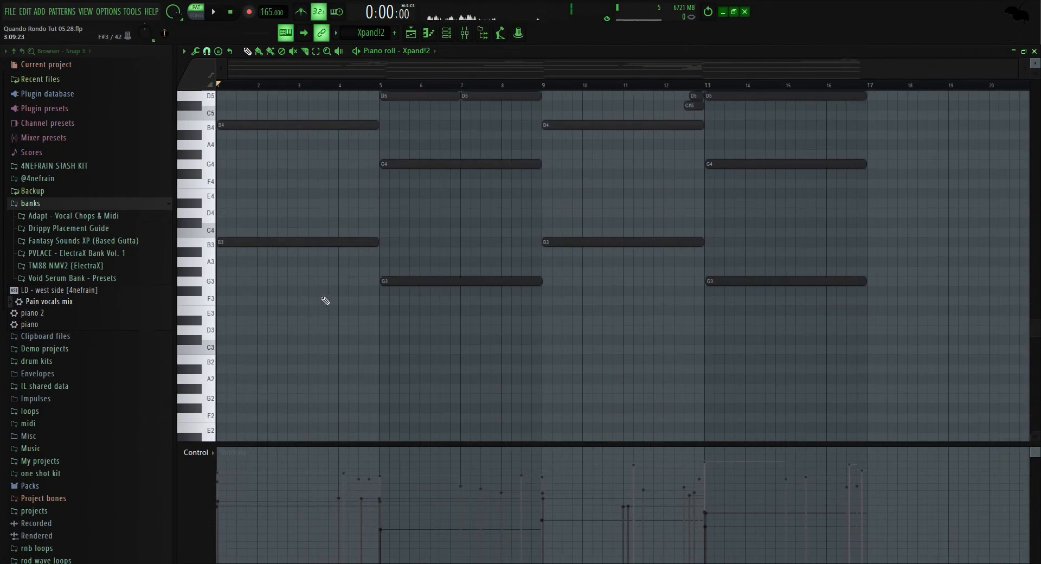
pyautogui.moveTo(190, 285); pyautogui.dragTo(215, 220)
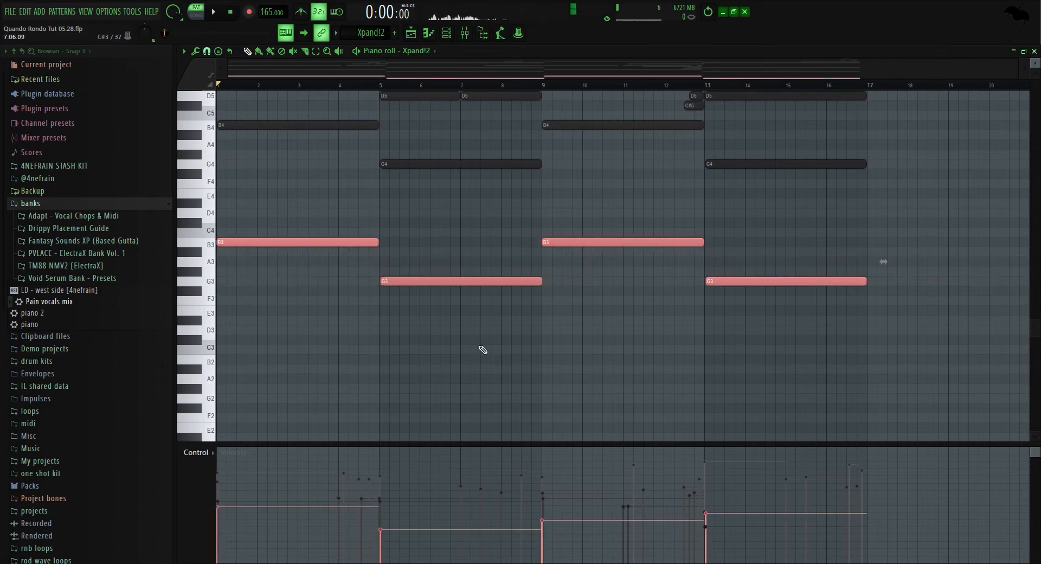
pyautogui.keyDown('ctrl'); pyautogui.click(430, 261); pyautogui.keyUp('ctrl')
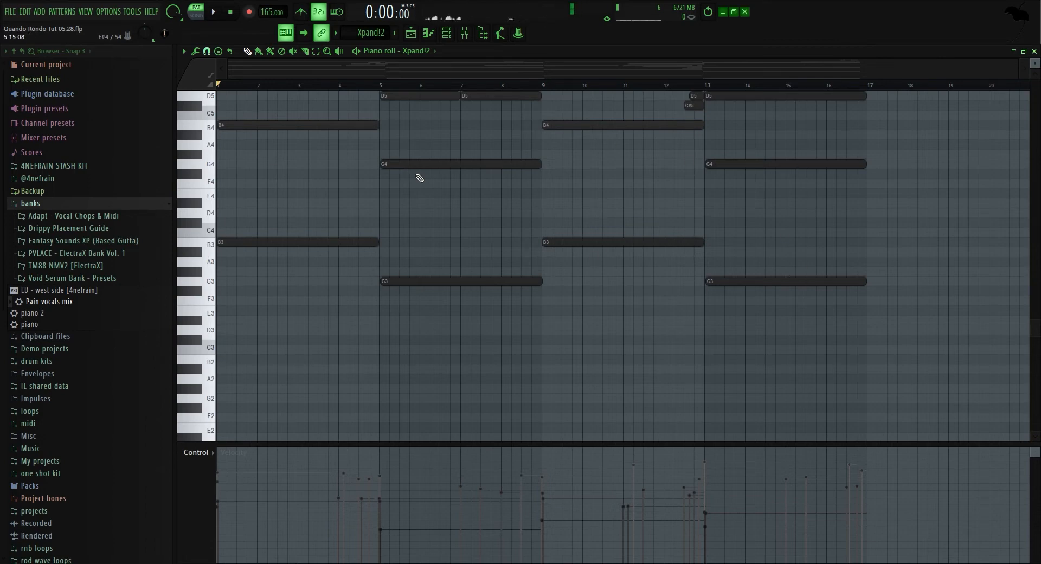
# Add a D5 note at bar 1 and delete the D6 note above it.
pyautogui.scroll(5, 412, 260)
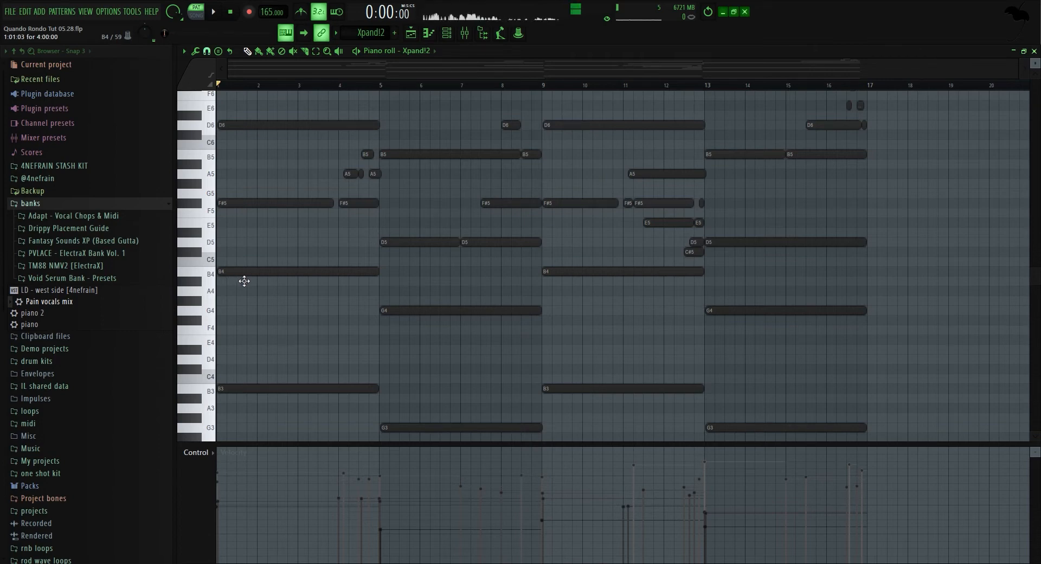
pyautogui.click(236, 246)
pyautogui.moveTo(238, 218)
pyautogui.mouseDown()
pyautogui.moveTo(227, 212)
pyautogui.moveTo(243, 214)
pyautogui.mouseUp()
pyautogui.rightClick(241, 210)
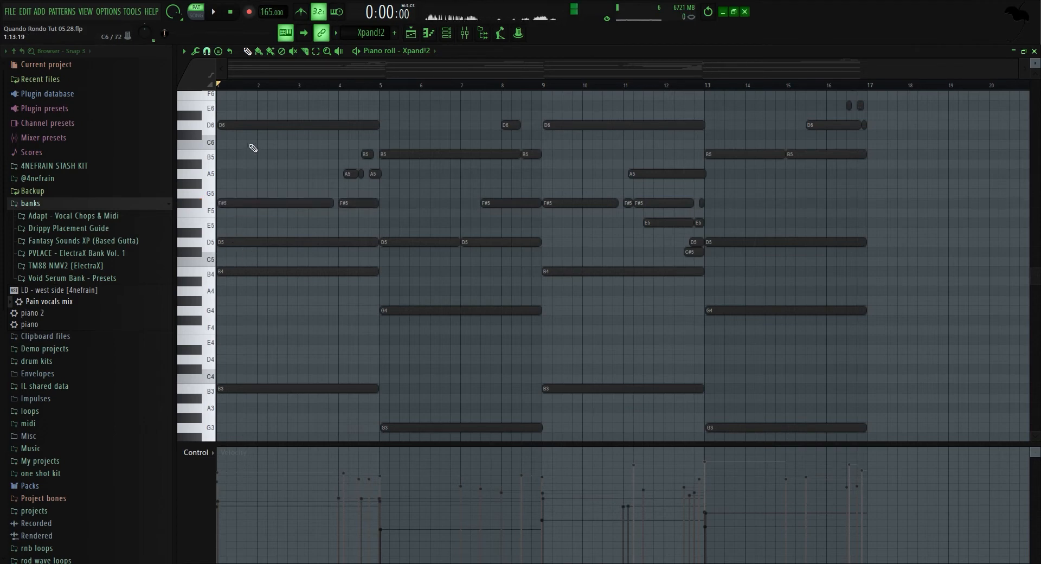
pyautogui.rightClick(254, 124)
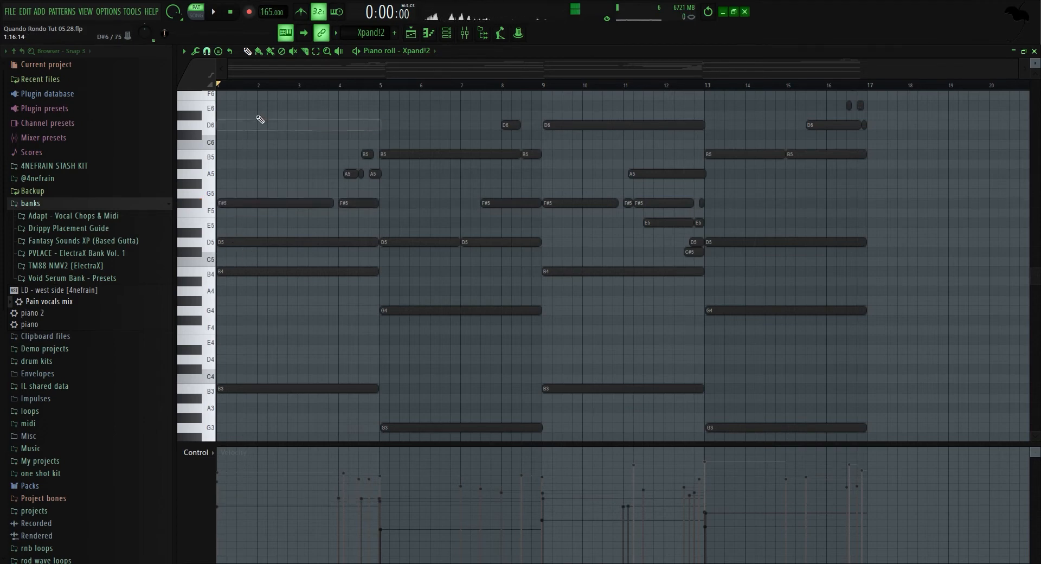
# Play the pattern and transpose the bar-1 D5 note up an octave to D6.
pyautogui.click(223, 13)
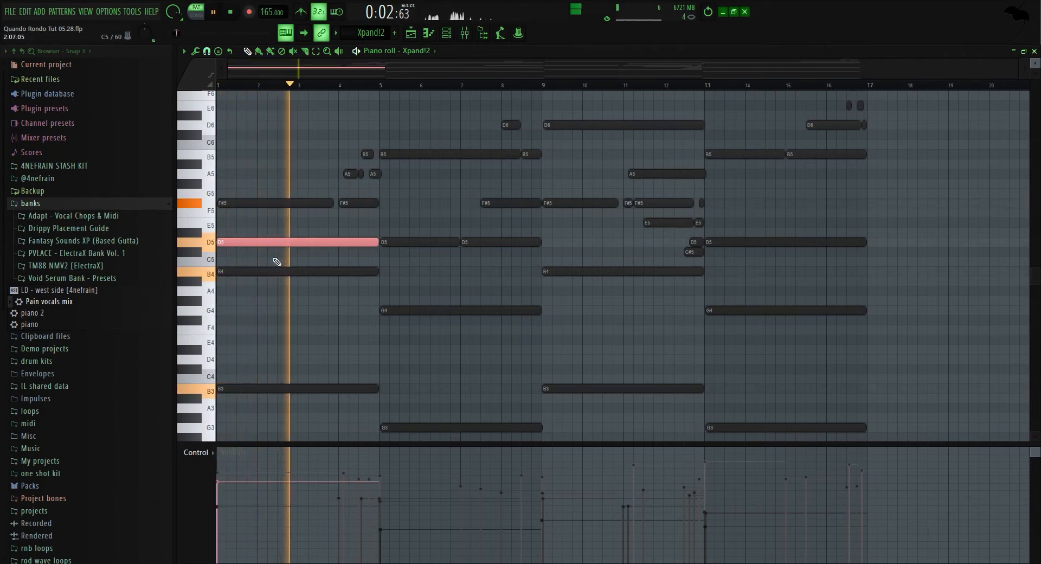
pyautogui.hotkey('ctrl', 'Up')
# Play back the pattern, deselect the note, and return to the playlist and channel rack.
pyautogui.press('space')
pyautogui.press('space')
pyautogui.hotkey('ctrl', 'd')
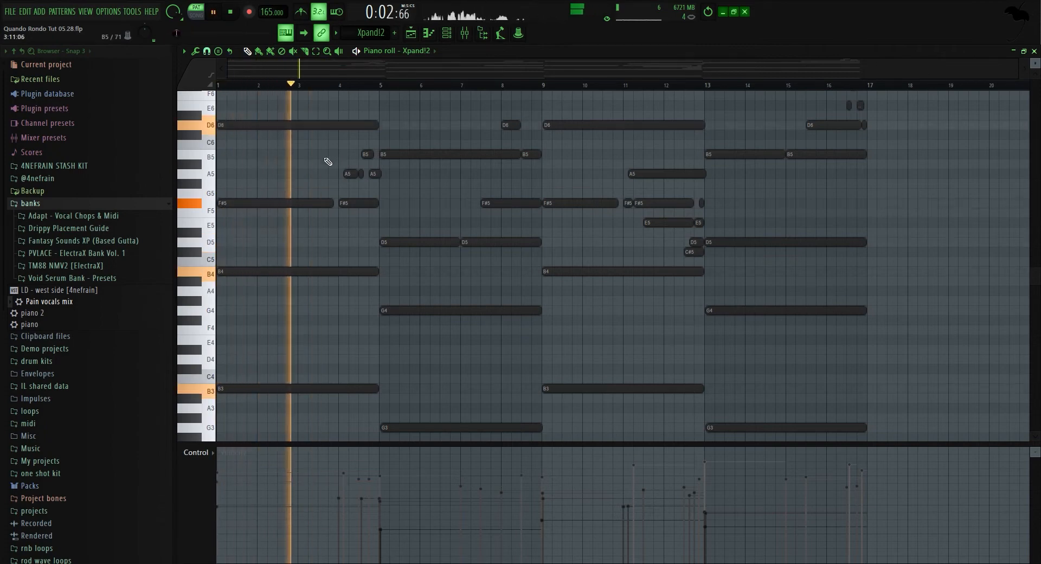
pyautogui.press('space')
pyautogui.press('F5')
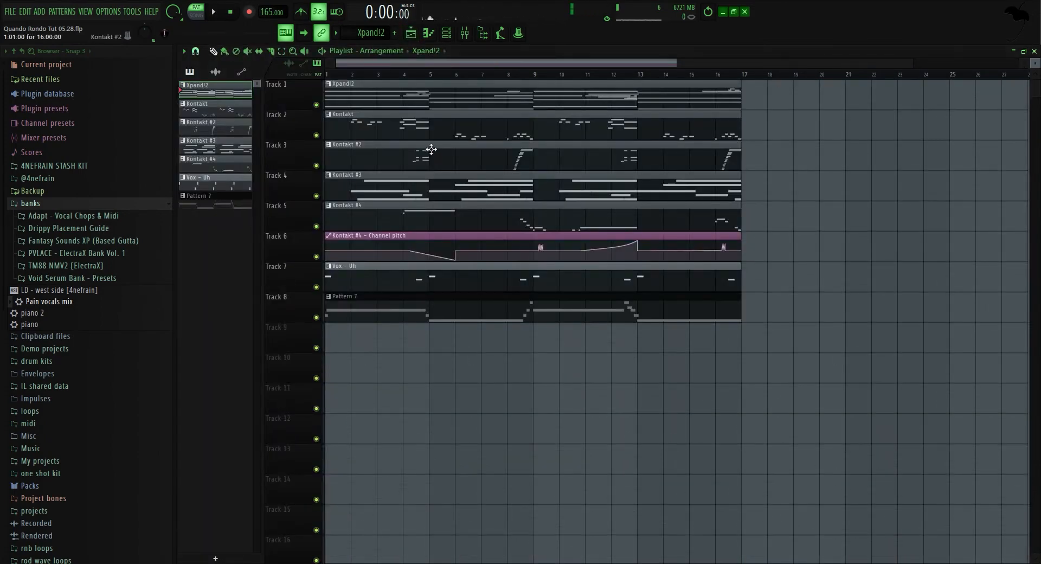
pyautogui.click(446, 33)
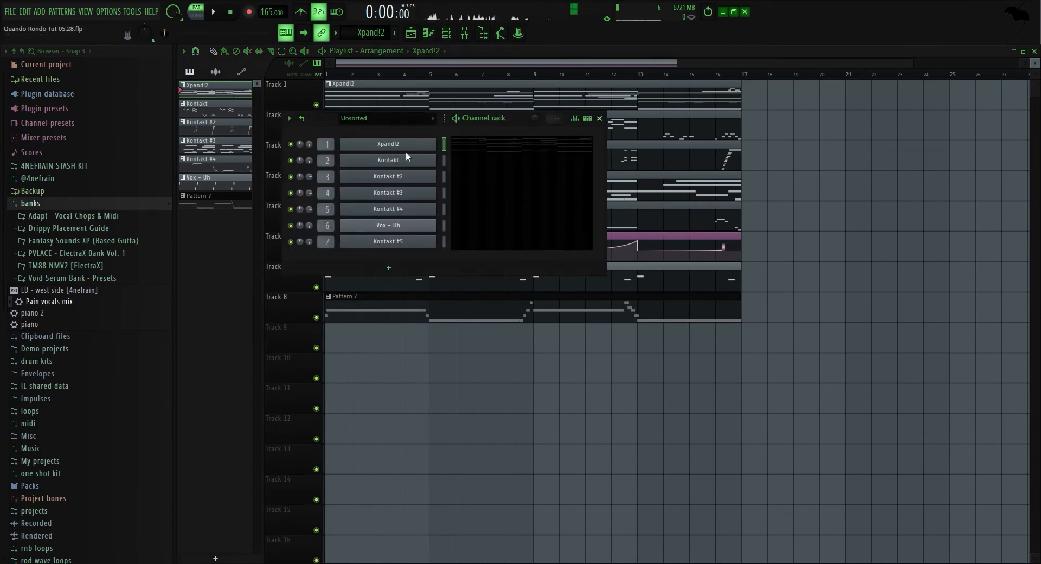
# Open the Kontakt pattern in the piano roll and play it from the start.
pyautogui.click(412, 33)
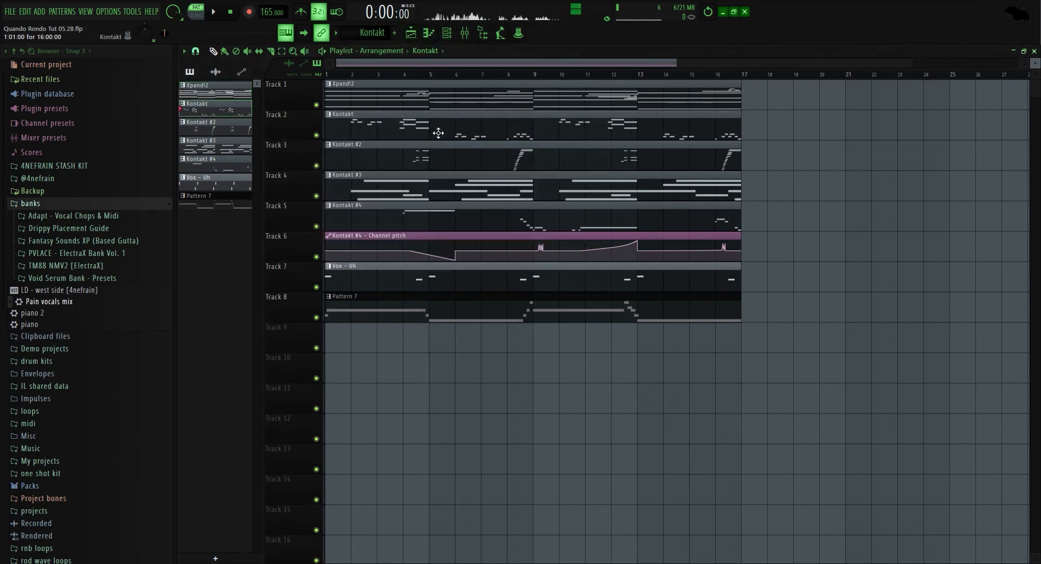
pyautogui.doubleClick(437, 132)
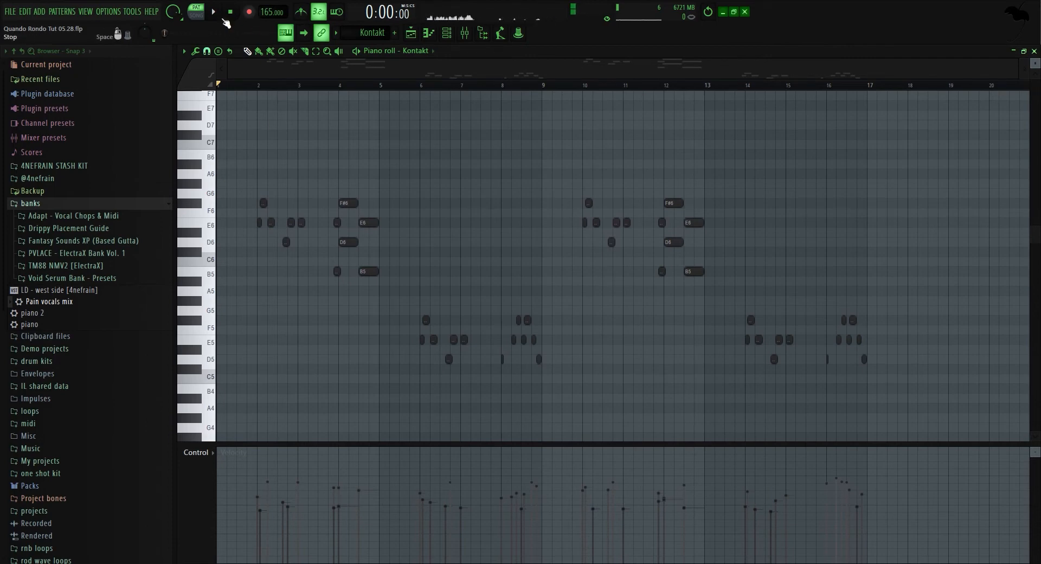
pyautogui.click(256, 86)
pyautogui.press('space')
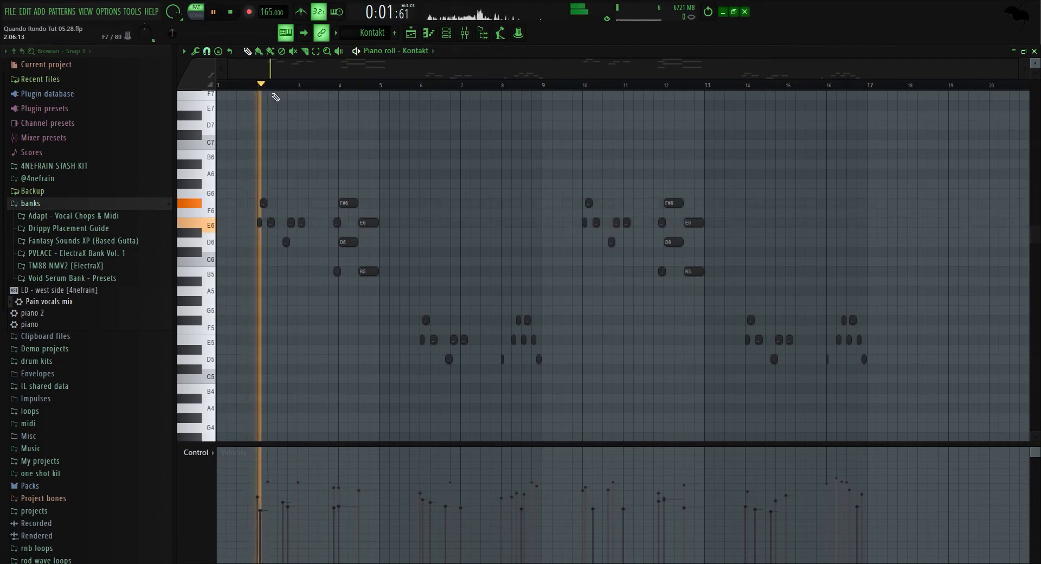
pyautogui.press('space')
# Open the Kontakt channel's plugin to show The Grandeur piano, then close it.
pyautogui.click(446, 34)
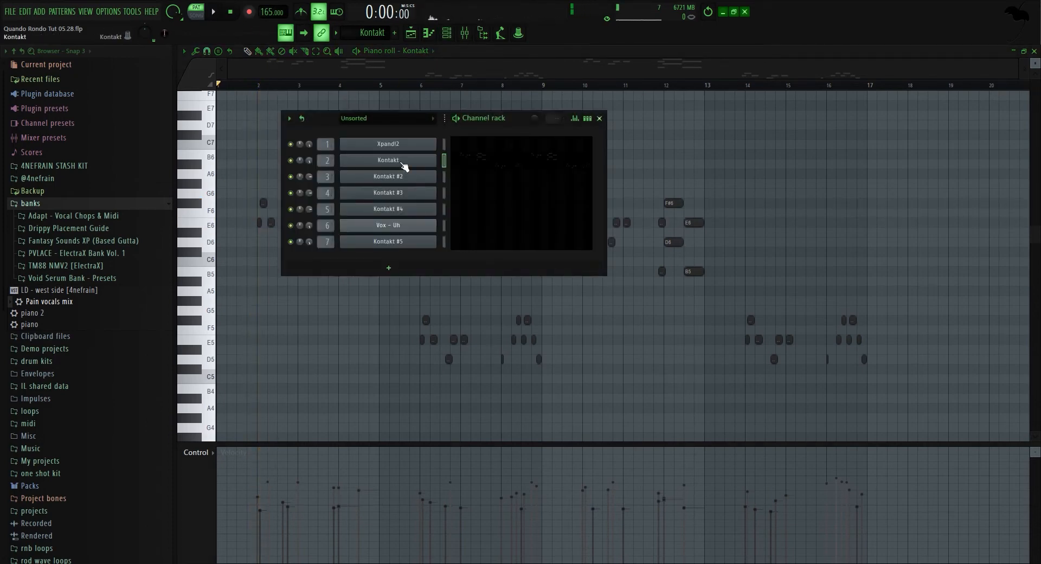
pyautogui.click(386, 161)
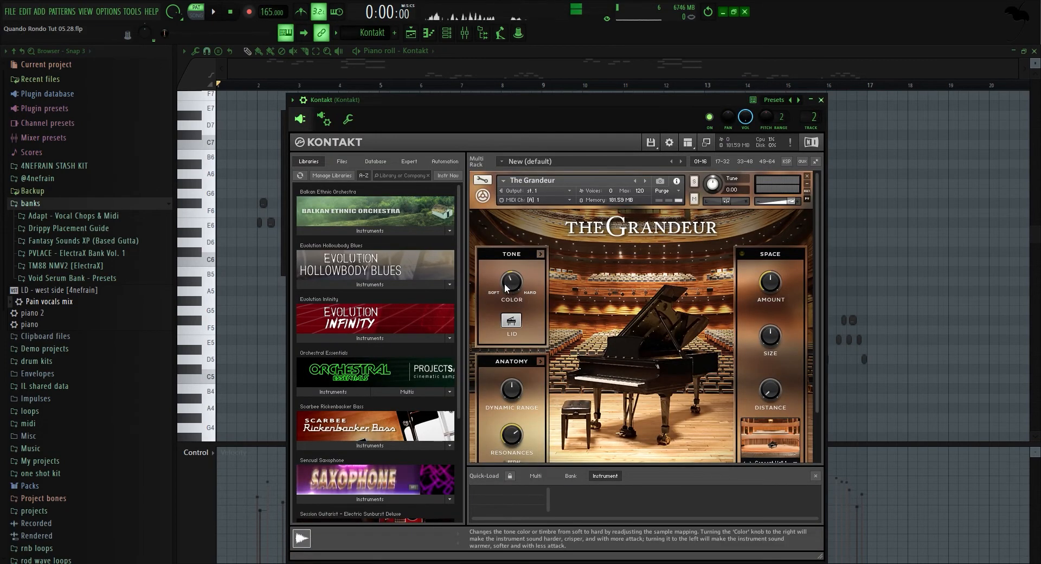
pyautogui.click(821, 101)
# Open the mixer and inspect the Kontakt insert's Fruity parametric EQ 2 and ValhallaVintageVerb effects.
pyautogui.click(410, 33)
pyautogui.click(465, 32)
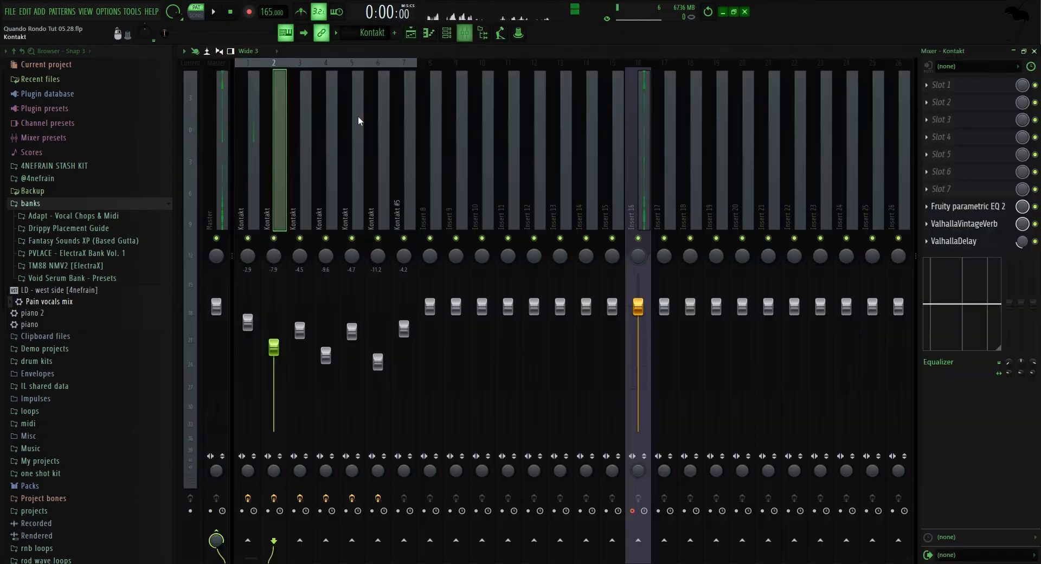
pyautogui.click(954, 207)
pyautogui.click(954, 206)
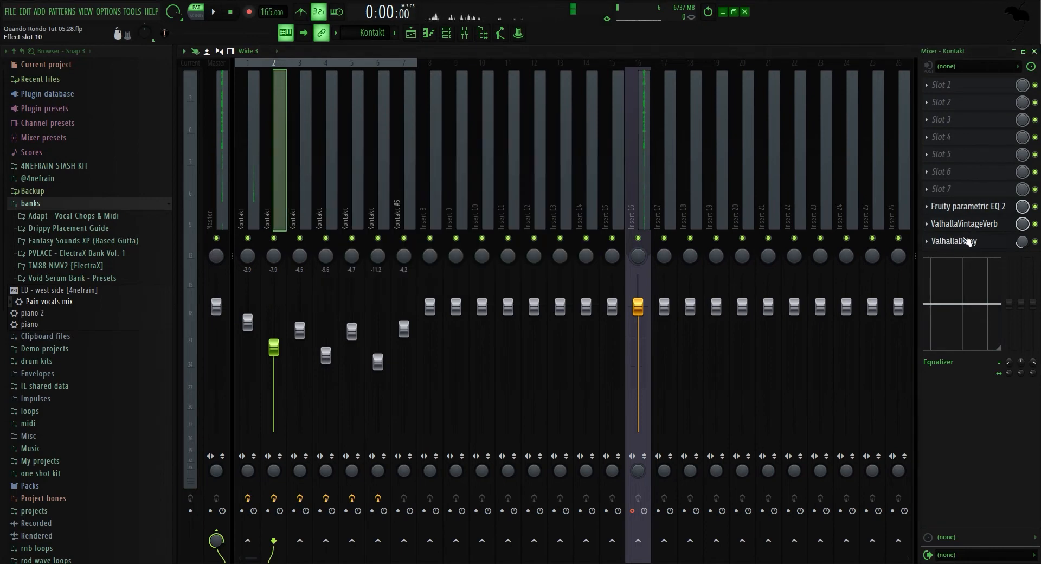
pyautogui.click(964, 223)
pyautogui.click(964, 223)
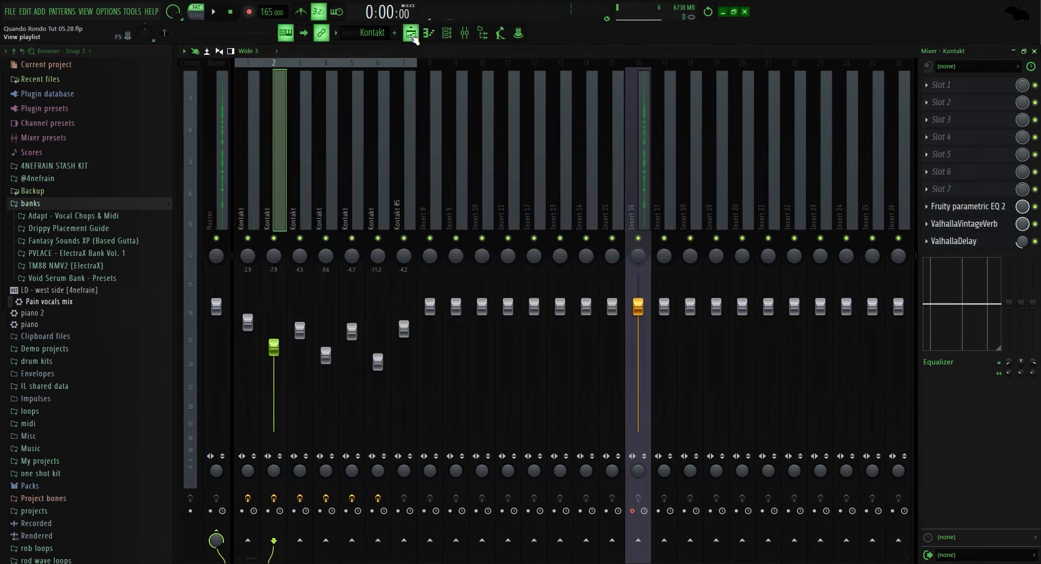
# Return to the Kontakt piano roll and play the pattern again.
pyautogui.click(413, 36)
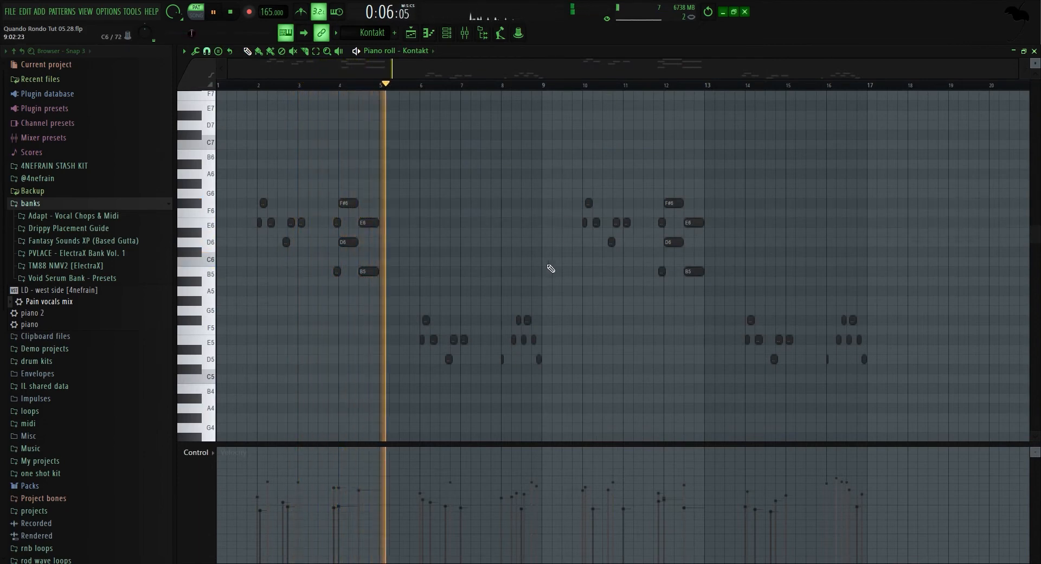
pyautogui.scroll(-1, 421, 241)
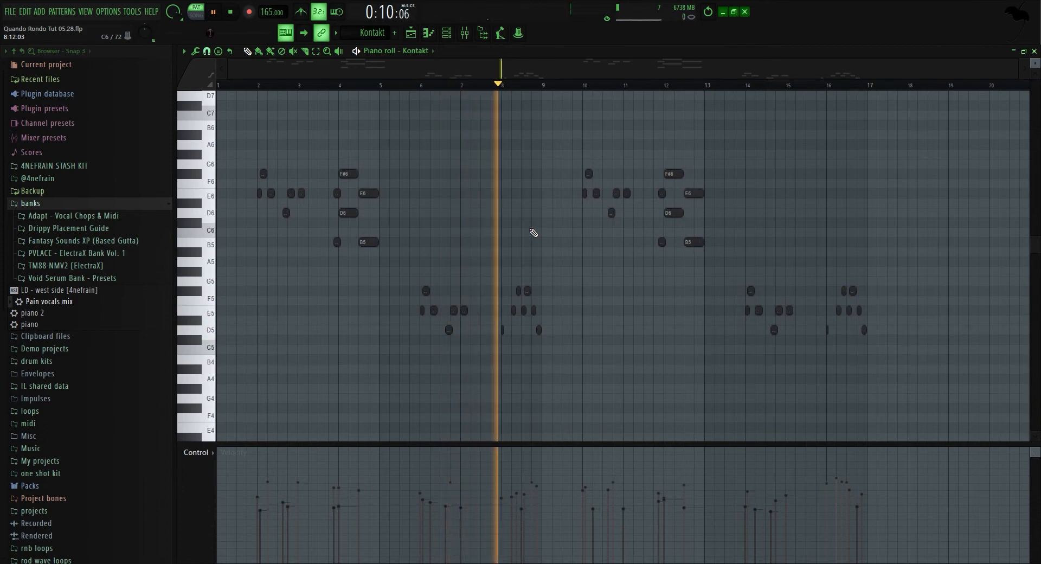
pyautogui.press('space')
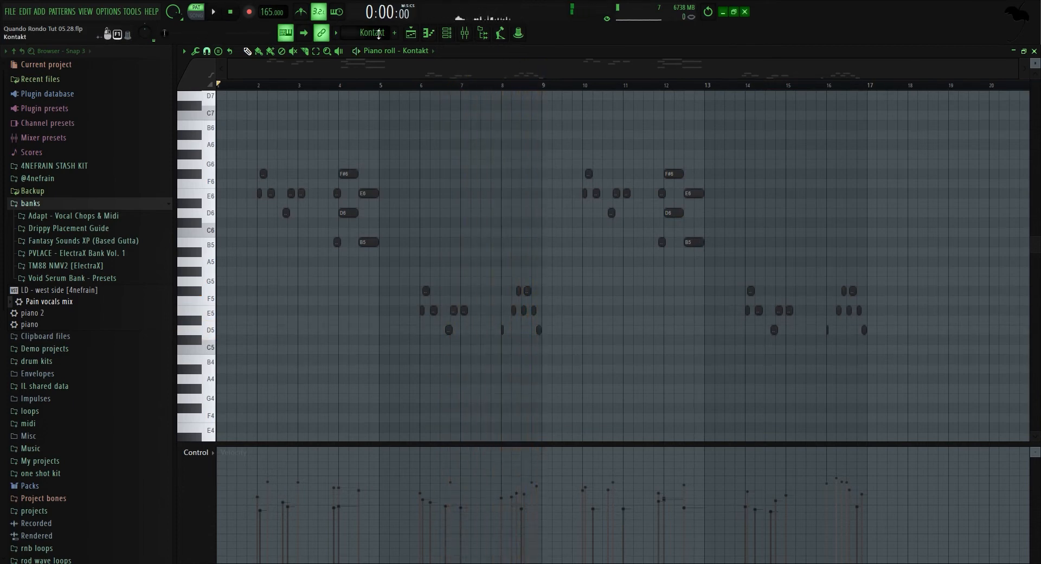
# Open the Xpand!2 pattern in the piano roll from the channel rack.
pyautogui.click(464, 33)
pyautogui.click(465, 34)
pyautogui.click(411, 33)
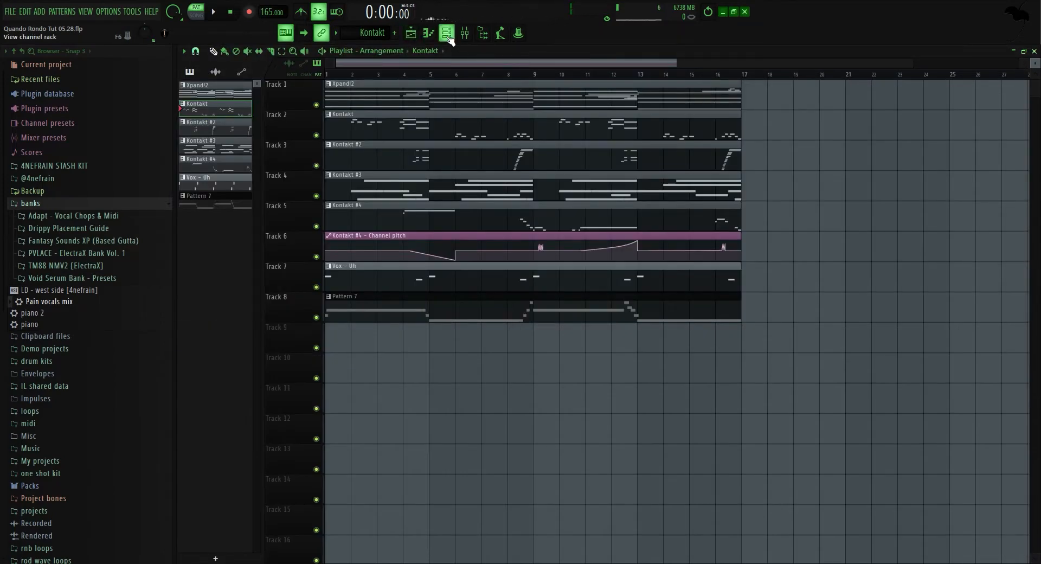
pyautogui.click(448, 33)
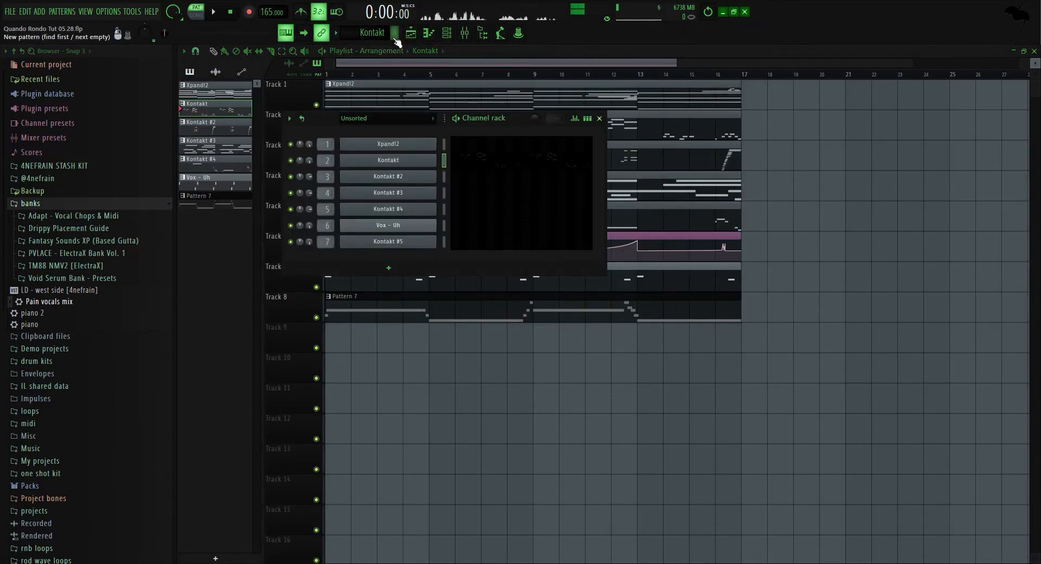
pyautogui.scroll(1, 384, 33)
pyautogui.scroll(-1, 384, 38)
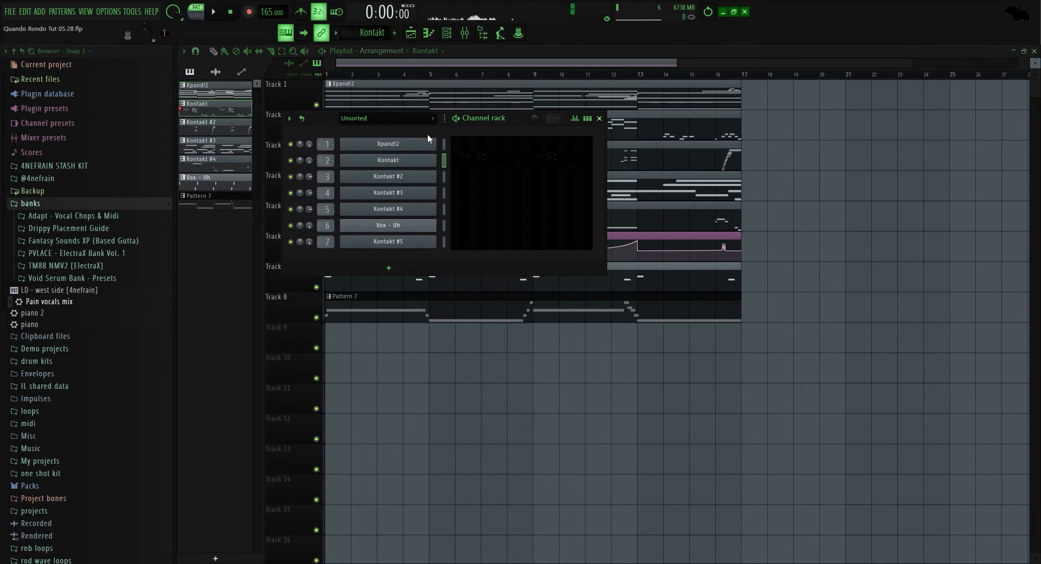
pyautogui.scroll(1, 376, 40)
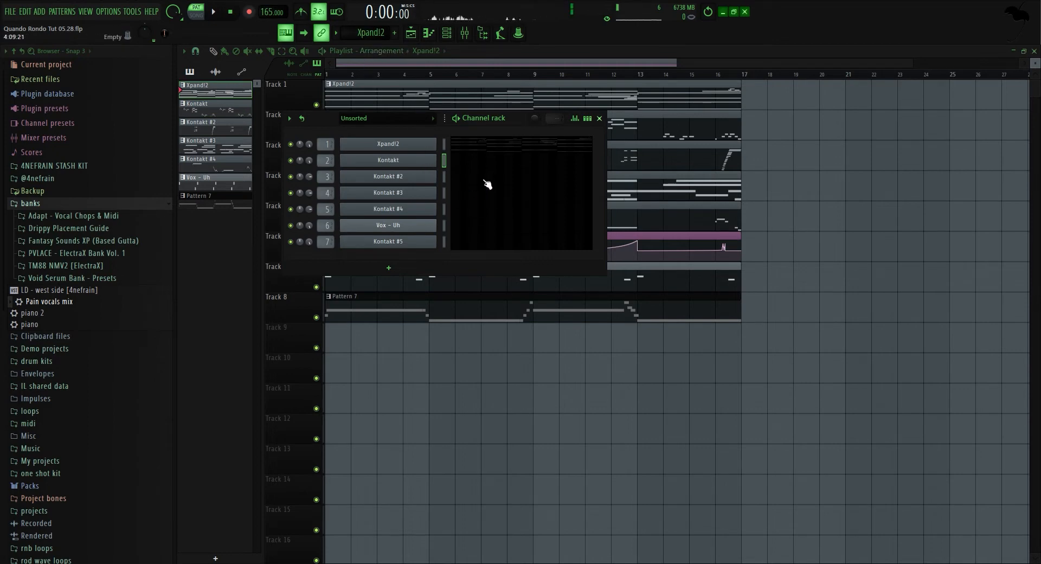
pyautogui.click(488, 169)
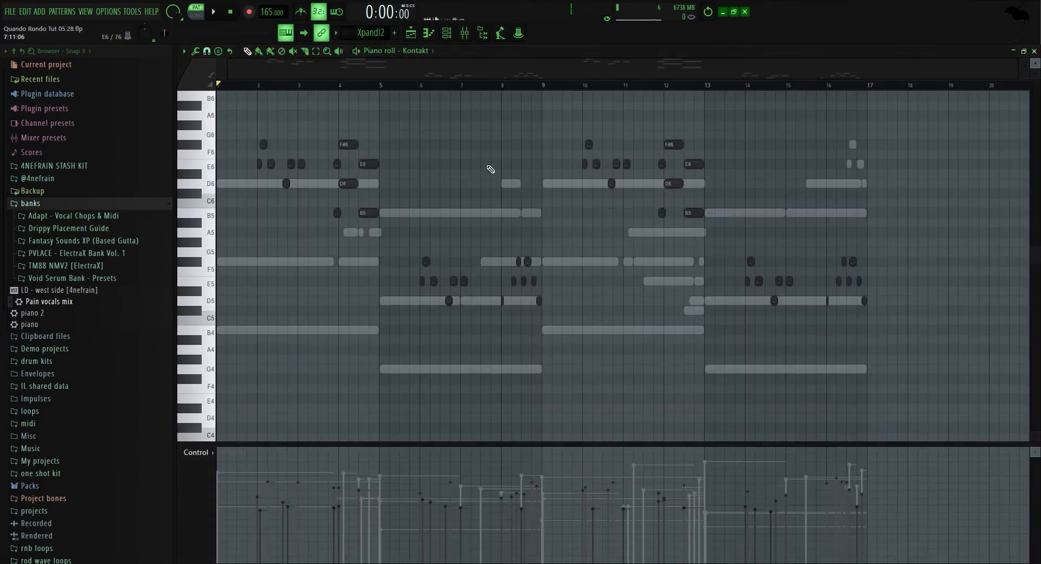
# Transpose the Kontakt notes down one octave and select groups of them by pitch to compare with the chords.
pyautogui.hotkey('ctrl', 'Down')
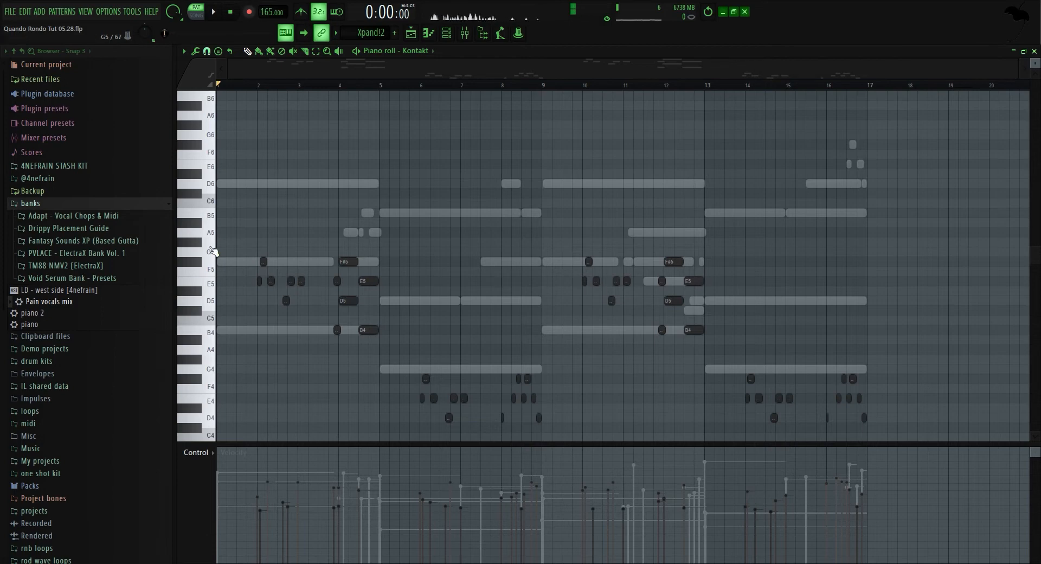
pyautogui.moveTo(213, 251); pyautogui.dragTo(213, 342)
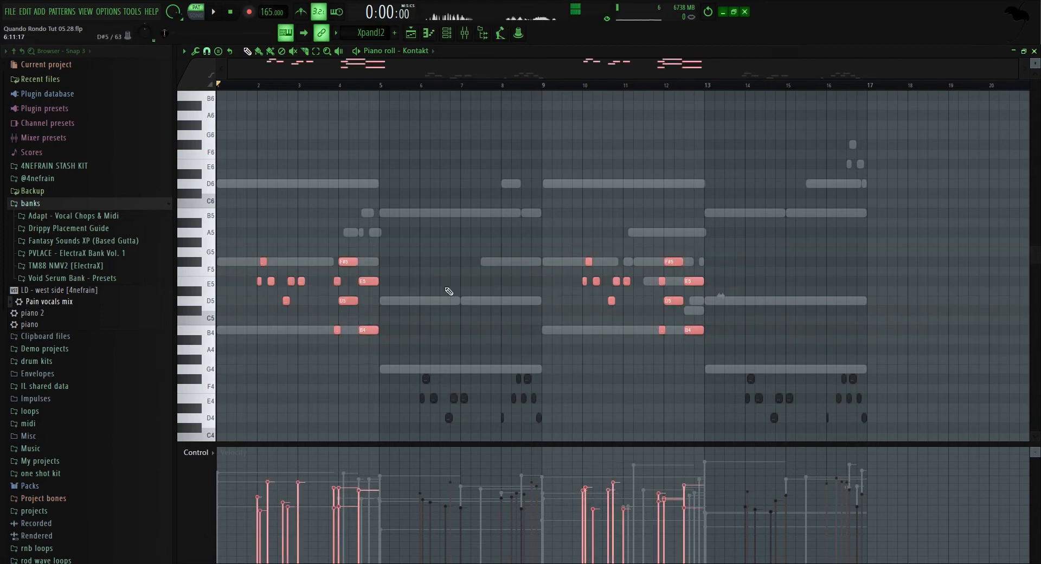
pyautogui.moveTo(196, 274); pyautogui.dragTo(202, 254)
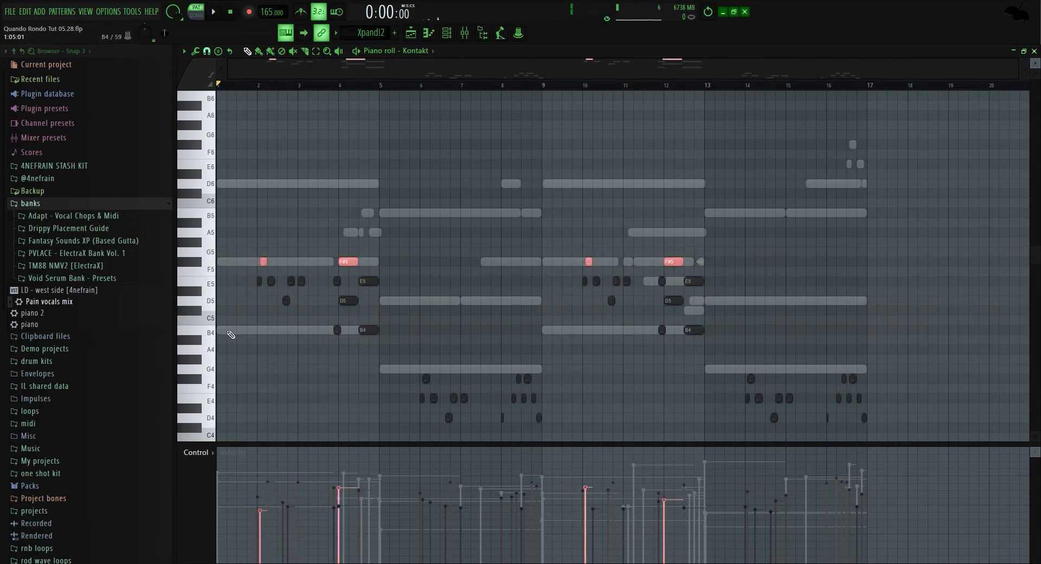
pyautogui.click(184, 328)
pyautogui.click(210, 306)
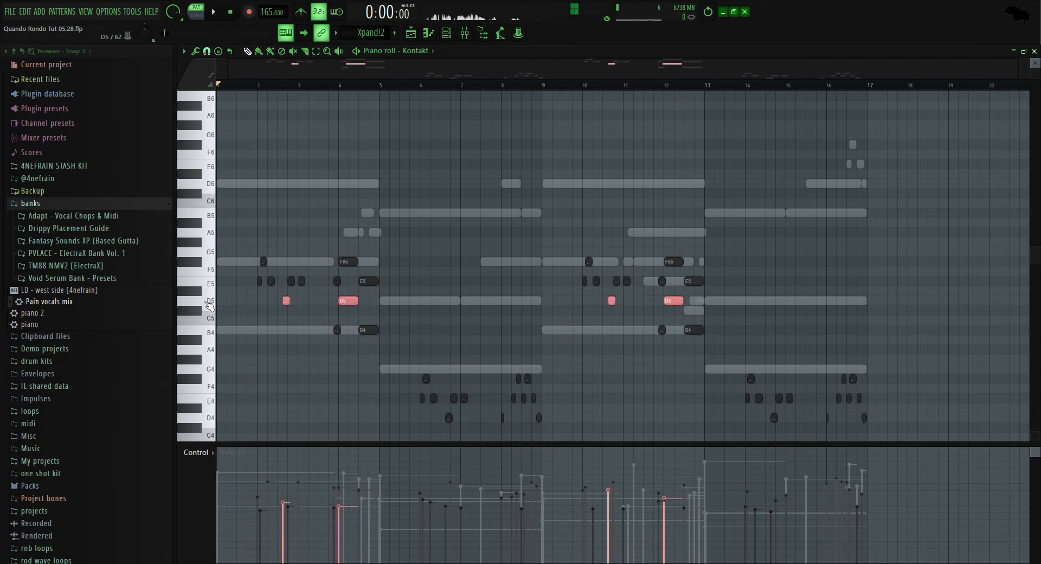
pyautogui.keyDown('ctrl'); pyautogui.click(434, 275); pyautogui.keyUp('ctrl')
# Return to the playlist and solo track 3 with the Kontakt #2 part.
pyautogui.click(447, 33)
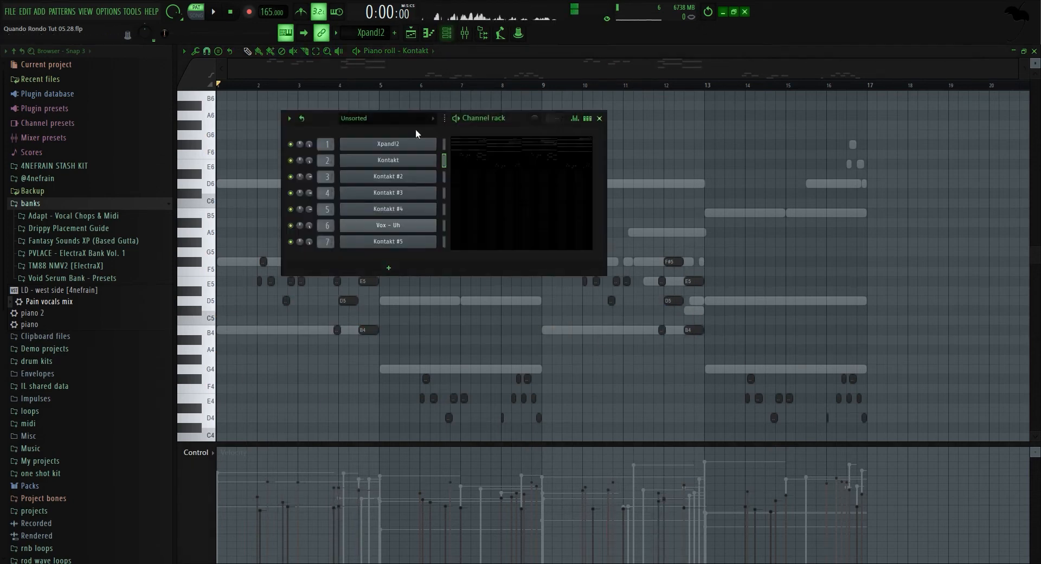
pyautogui.click(411, 32)
pyautogui.scroll(-1, 379, 35)
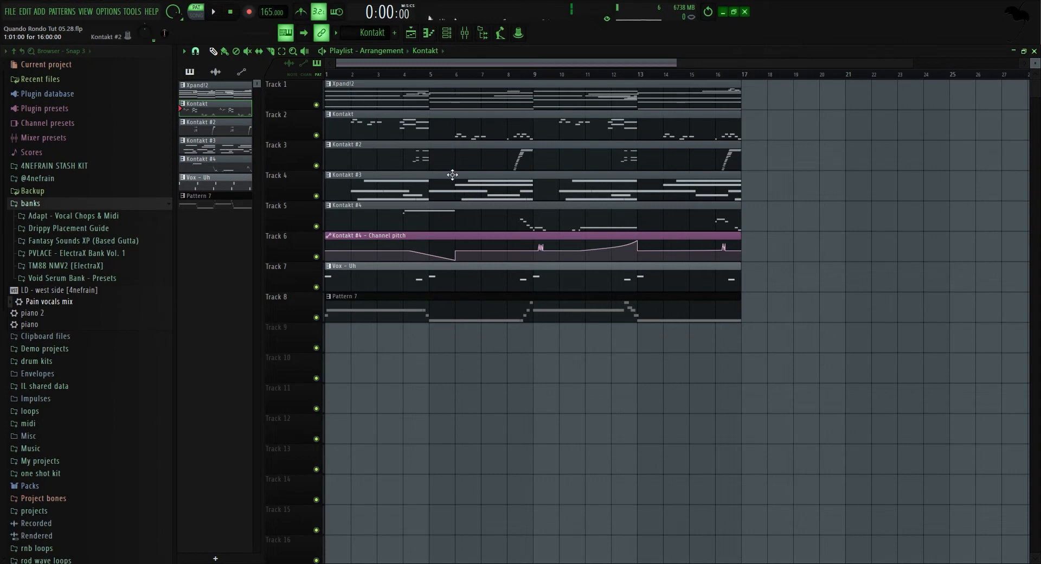
pyautogui.keyDown('ctrl'); pyautogui.click(316, 166); pyautogui.keyUp('ctrl')
# Open the Kontakt #2 channel's organ plugin, then close it.
pyautogui.click(464, 33)
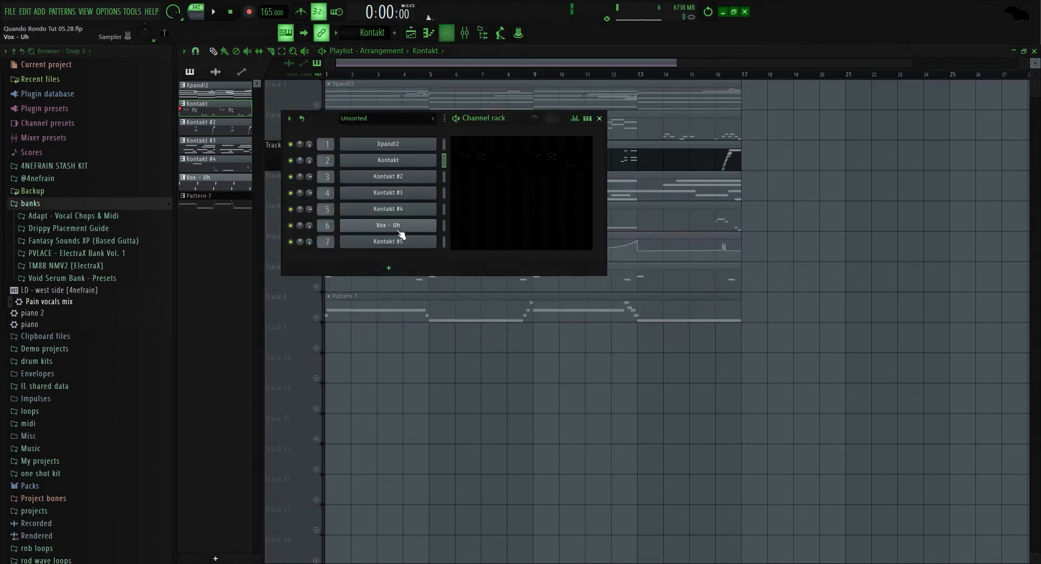
pyautogui.click(403, 179)
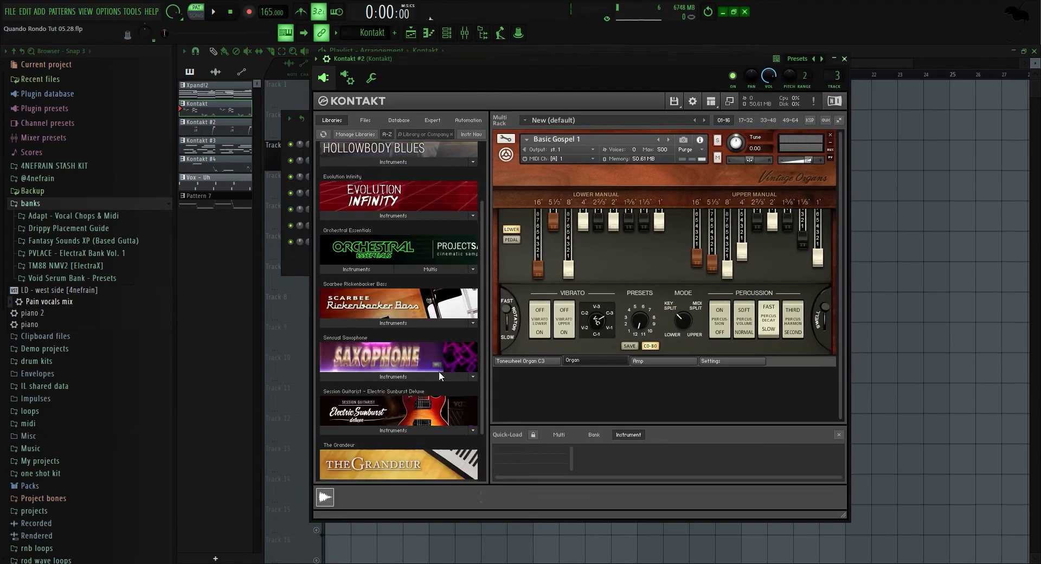
pyautogui.click(983, 274)
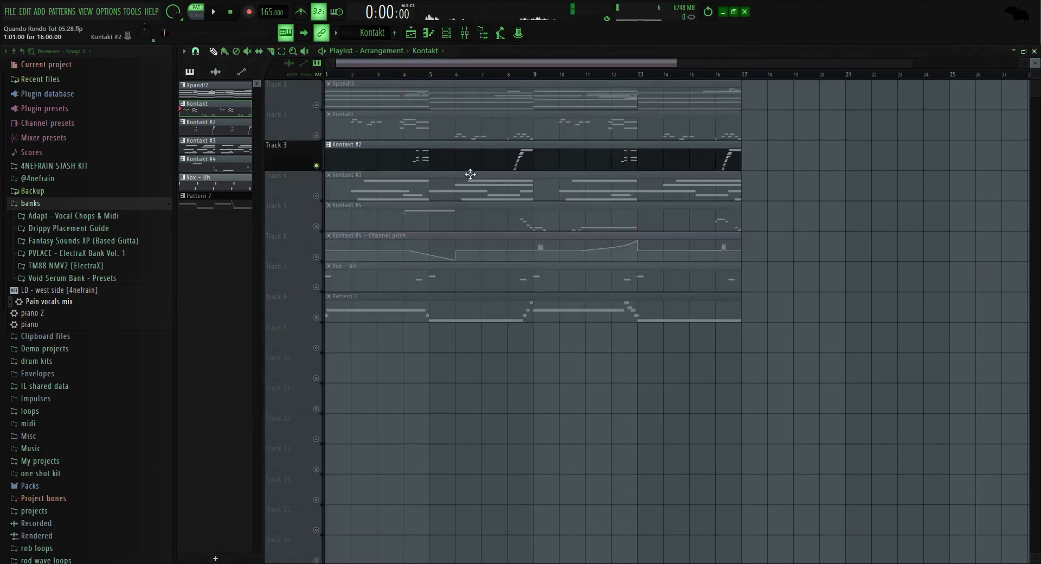
# Open the Kontakt #2 pattern and inspect its mixer insert's EQ, reverb and delay effects.
pyautogui.doubleClick(453, 165)
pyautogui.click(465, 33)
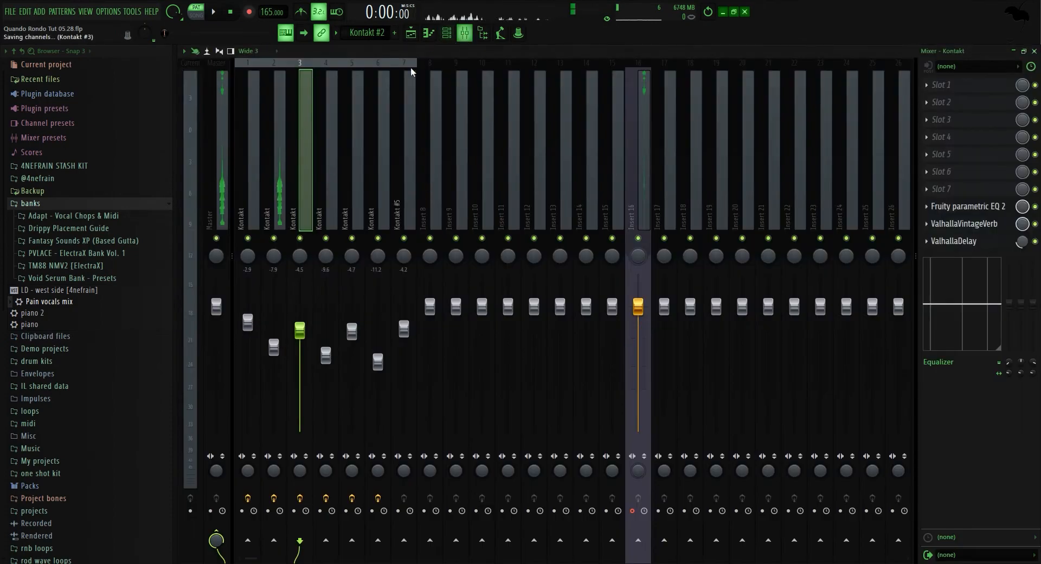
pyautogui.click(967, 206)
pyautogui.click(967, 206)
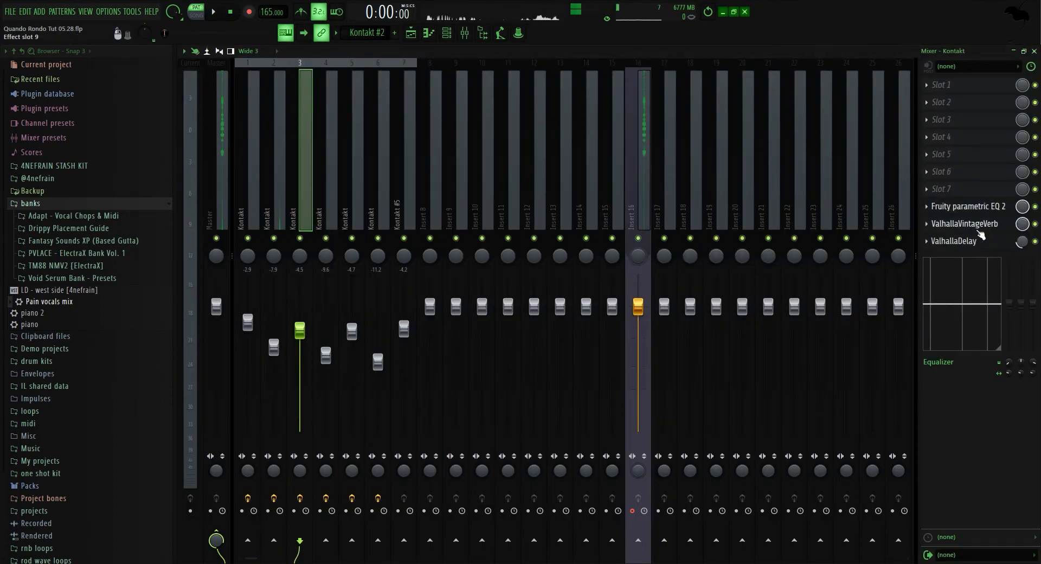
pyautogui.click(964, 223)
pyautogui.click(963, 223)
pyautogui.click(954, 241)
pyautogui.click(954, 240)
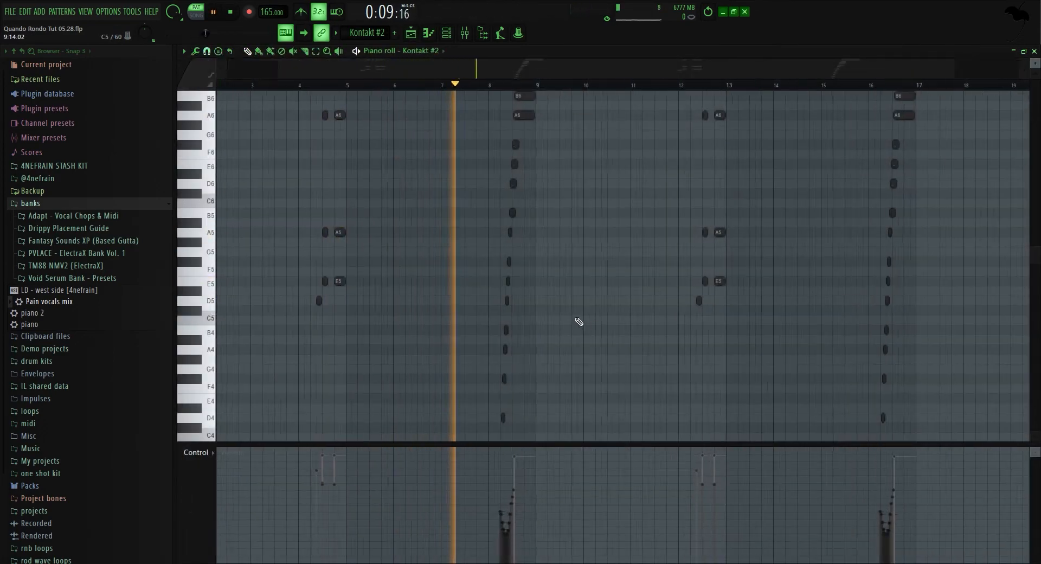
# Listen to the Kontakt #2 pattern playing in the piano roll.
pyautogui.scroll(5, 579, 321)
pyautogui.scroll(-2, 579, 321)
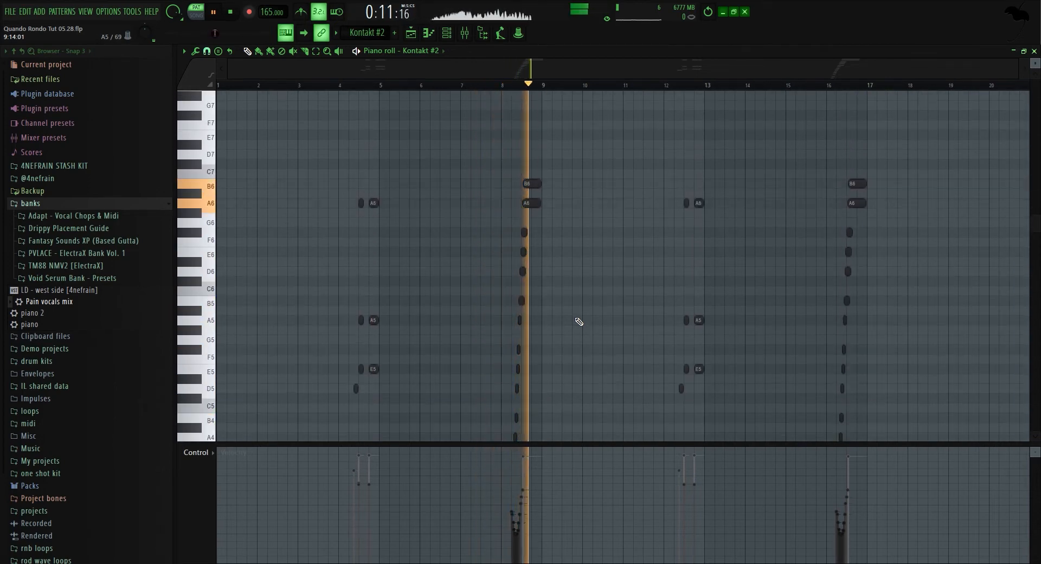
pyautogui.press('space')
# Play the Kontakt #2 pattern from bar 4, zoomed in on its opening chords.
pyautogui.click(465, 34)
pyautogui.press('F9')
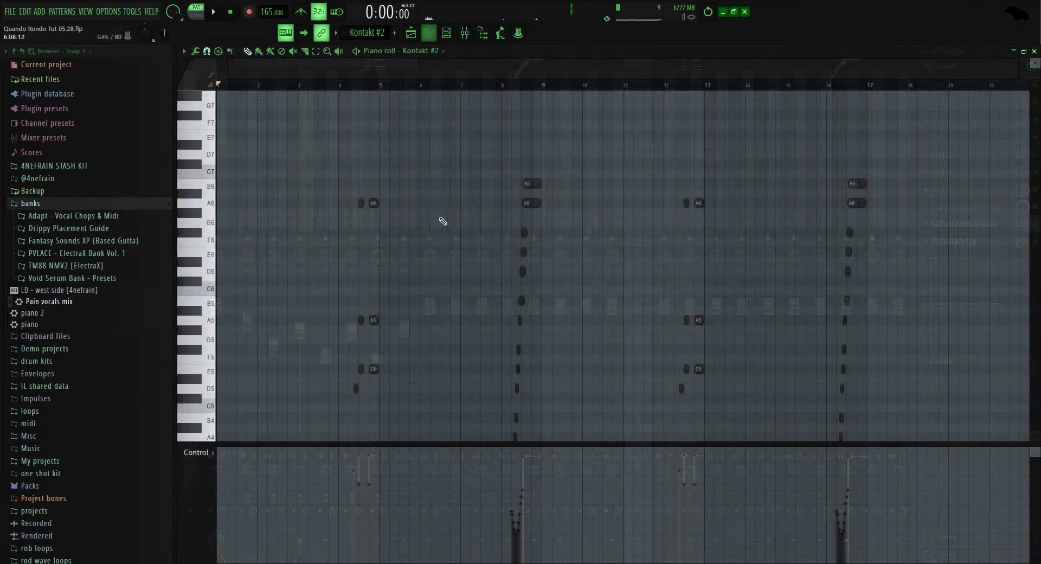
pyautogui.click(345, 87)
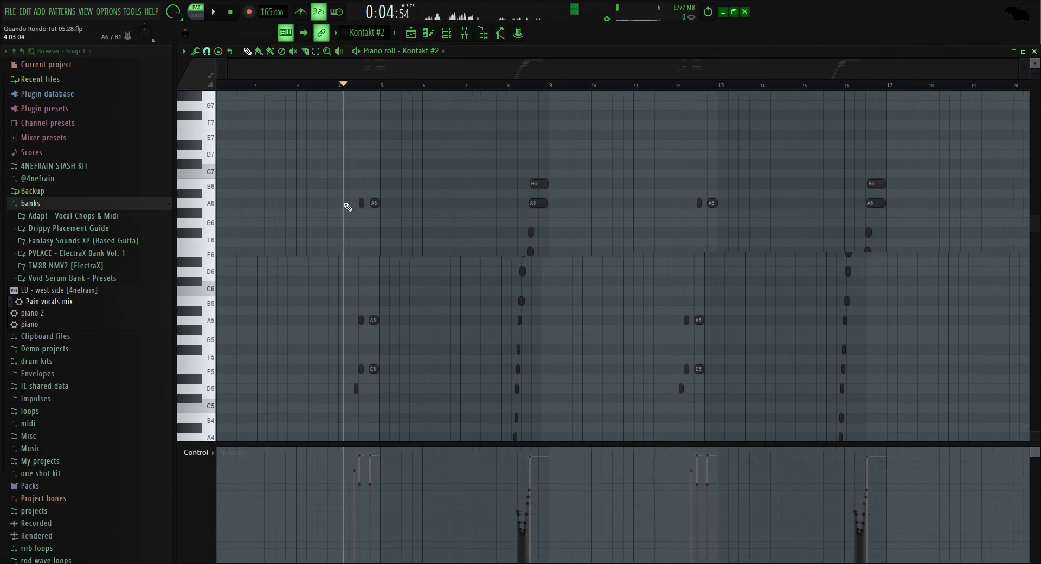
pyautogui.keyDown('ctrl'); pyautogui.scroll(4, 372, 275); pyautogui.keyUp('ctrl')
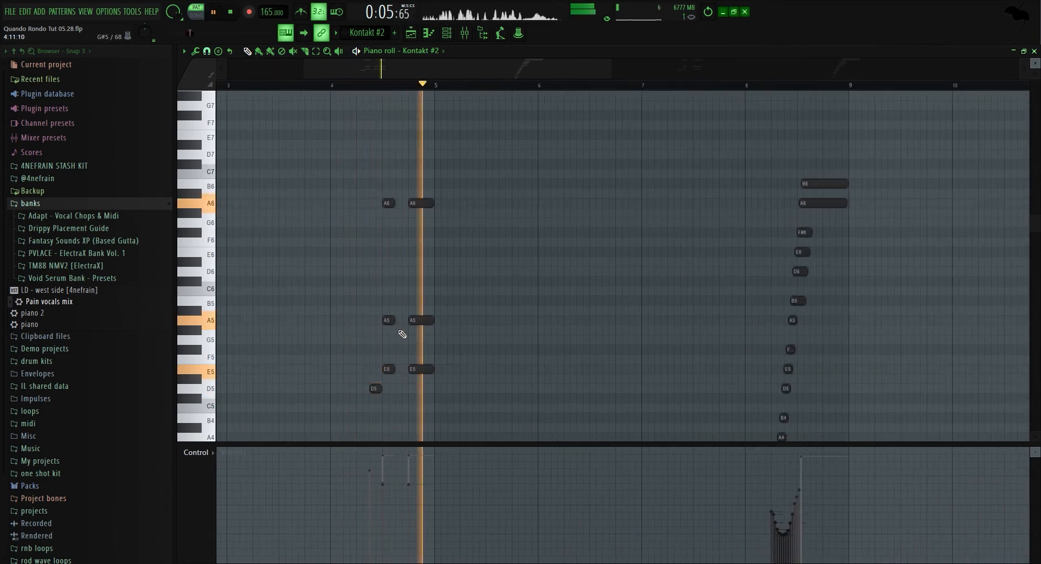
pyautogui.press('space')
# Play the pattern from just before bar 8 to hear the rising note run.
pyautogui.scroll(-4, 792, 379)
pyautogui.scroll(5, 781, 336)
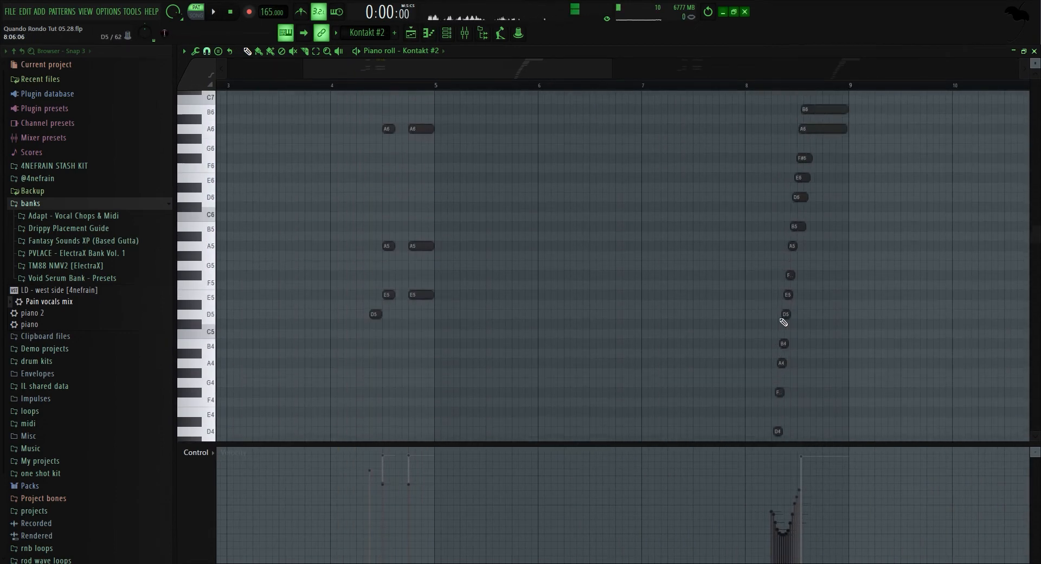
pyautogui.click(758, 87)
pyautogui.scroll(-4, 730, 230)
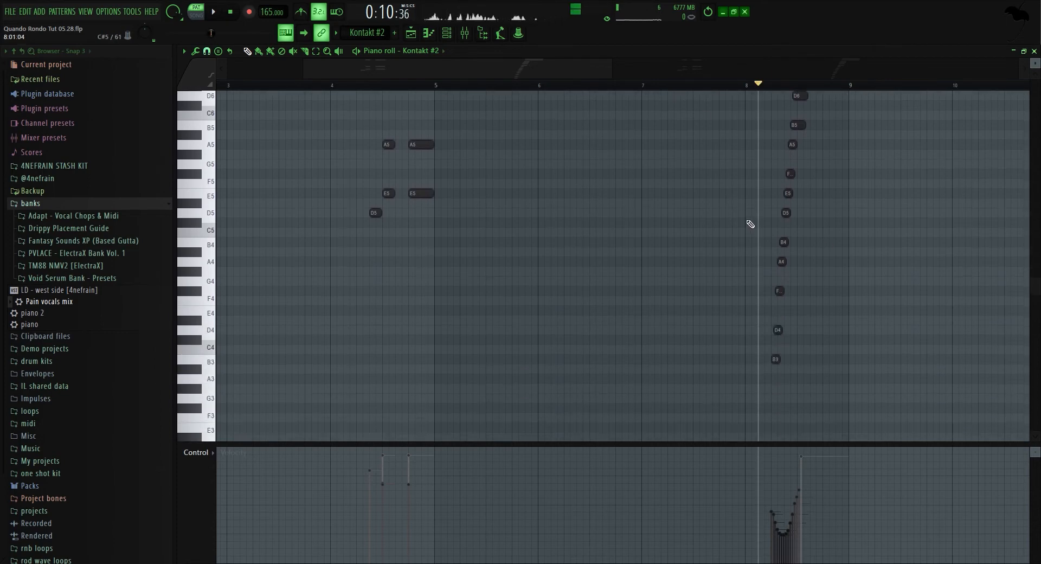
pyautogui.press('space')
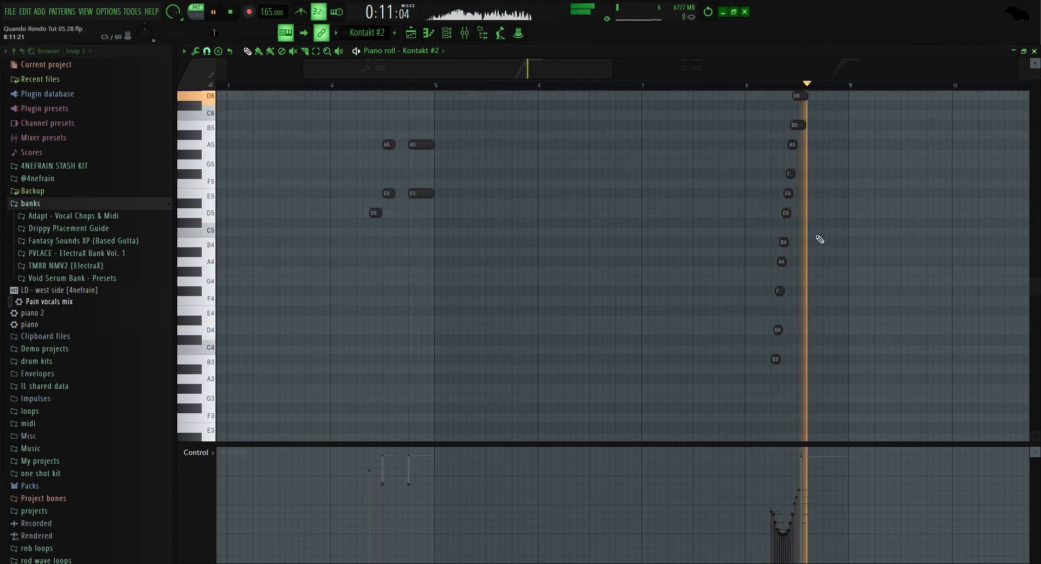
# Solo the Kontakt #3 track in the playlist and open the Kontakt #3 pattern in the piano roll.
pyautogui.click(362, 20)
pyautogui.click(411, 32)
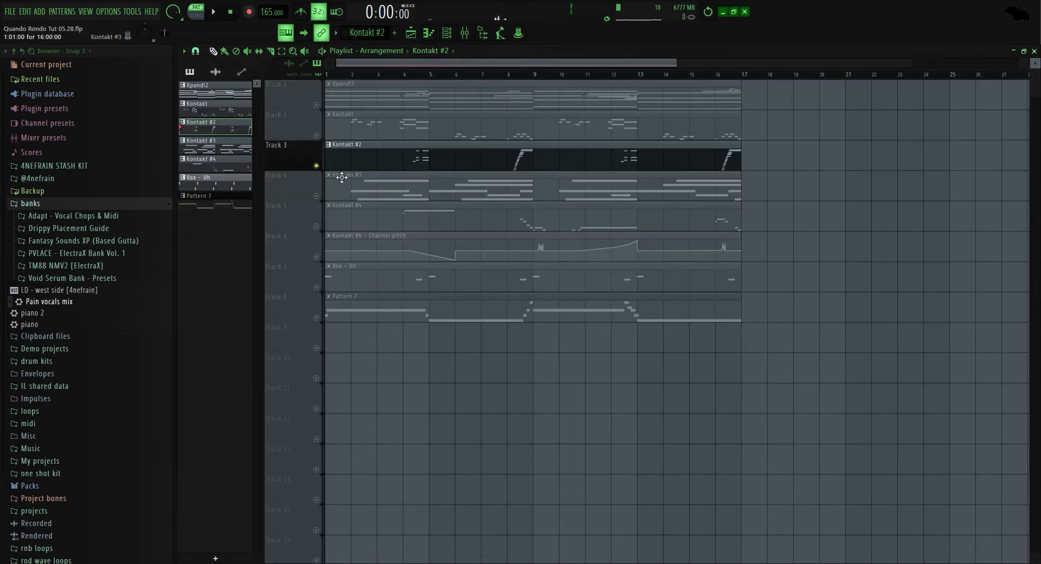
pyautogui.rightClick(317, 196)
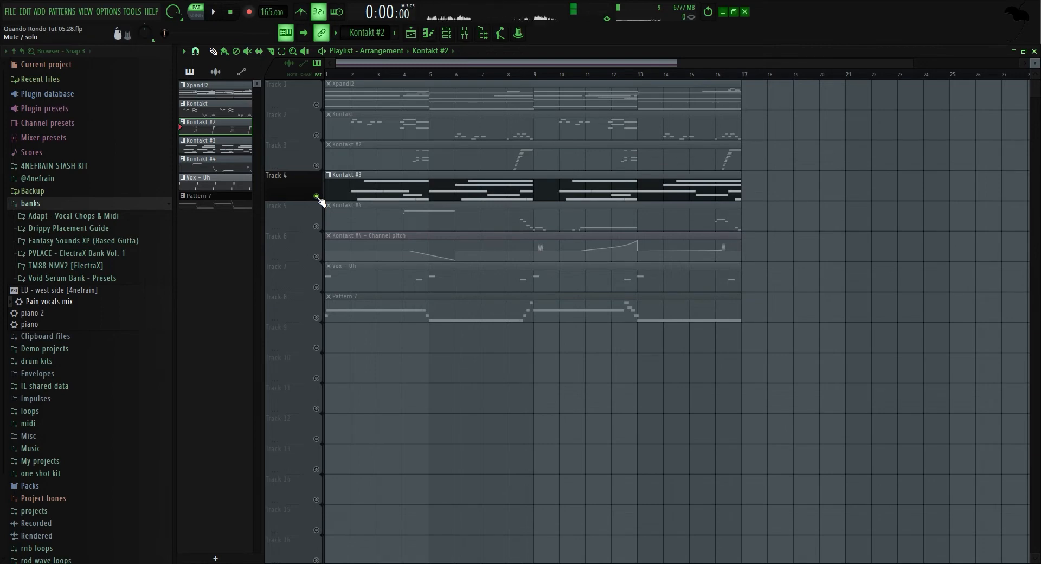
pyautogui.click(447, 33)
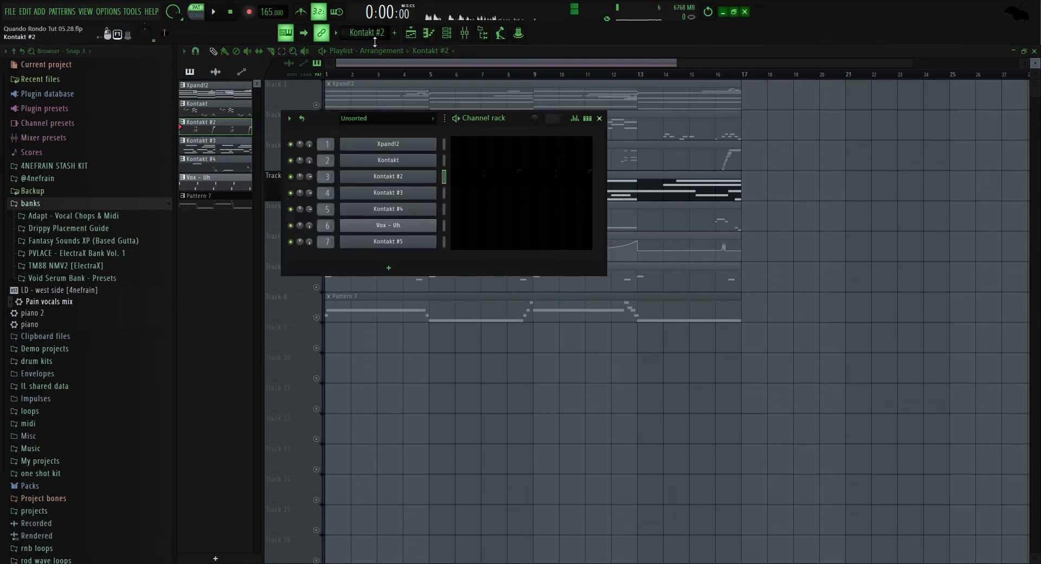
pyautogui.scroll(-1, 375, 35)
pyautogui.click(496, 193)
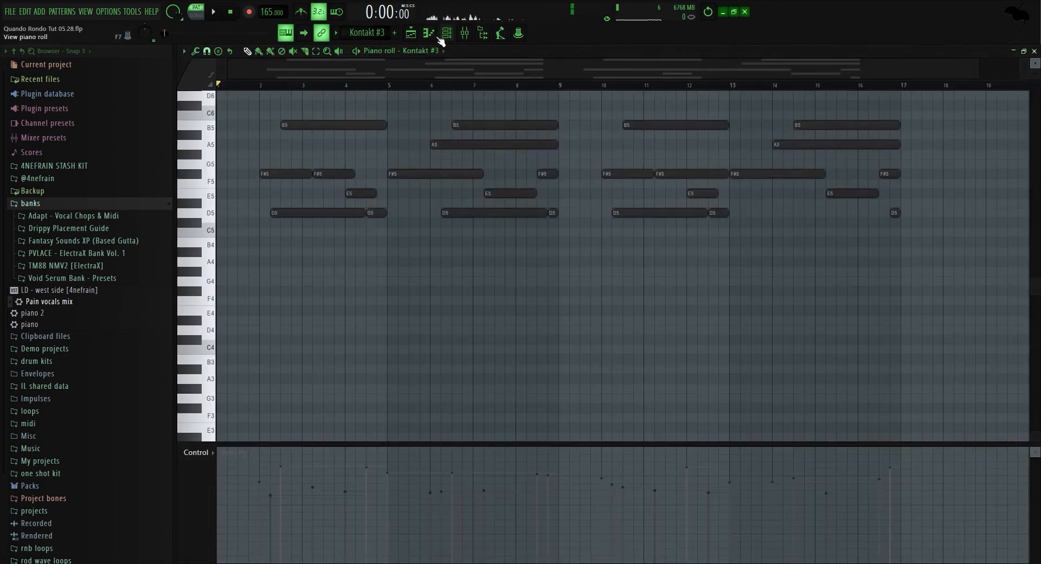
# Inspect the Kontakt #3 mixer insert's EQ, ValhallaVintageVerb and ValhallaDelay effects.
pyautogui.press('F9')
pyautogui.click(326, 206)
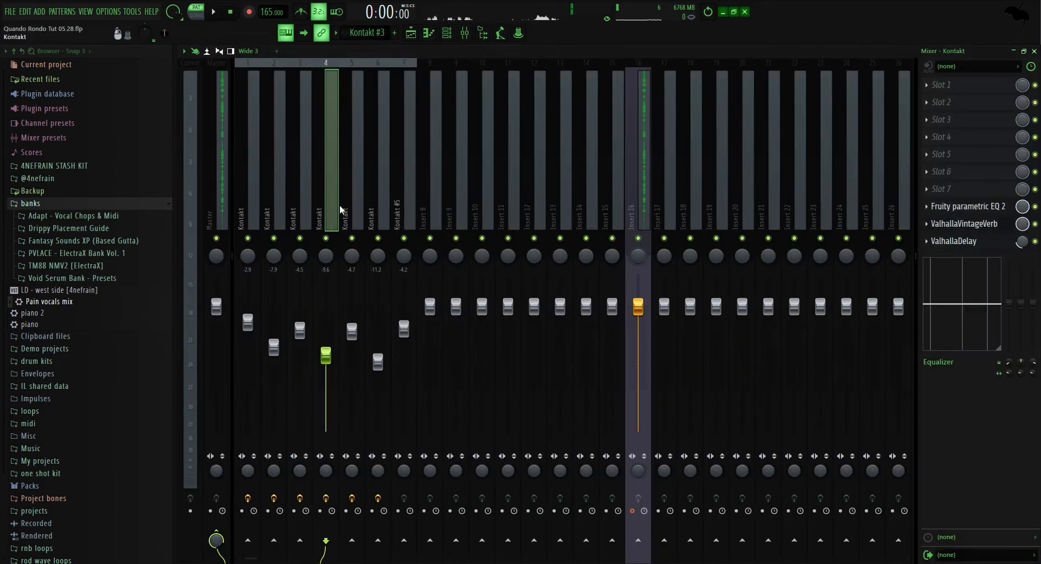
pyautogui.click(969, 223)
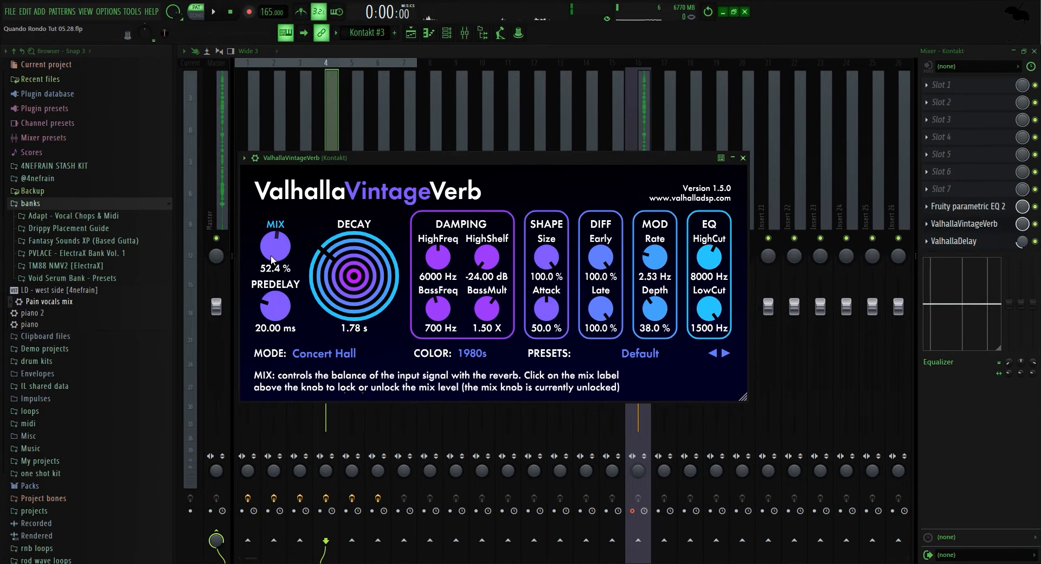
pyautogui.click(954, 242)
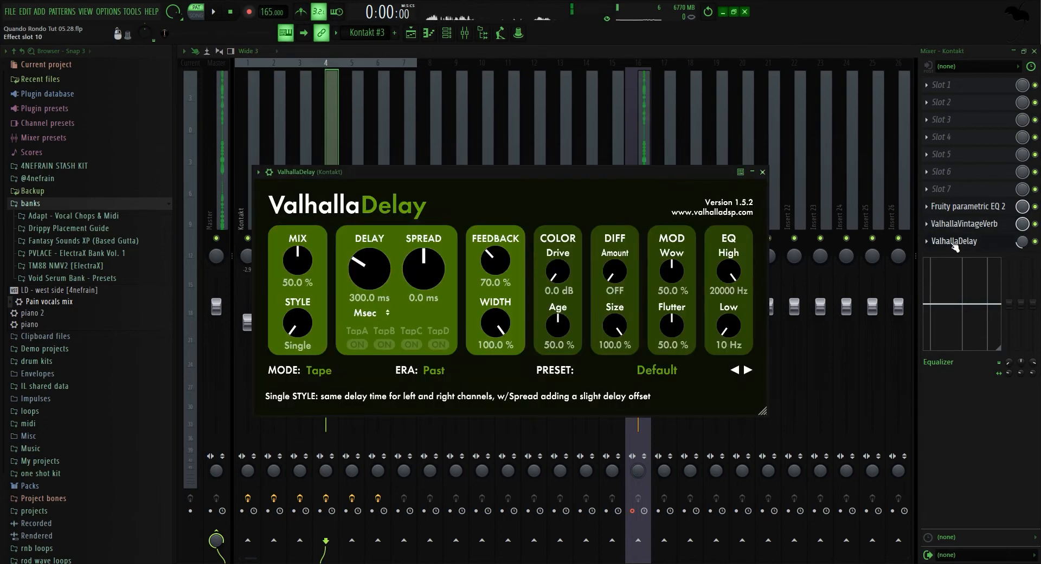
pyautogui.click(952, 243)
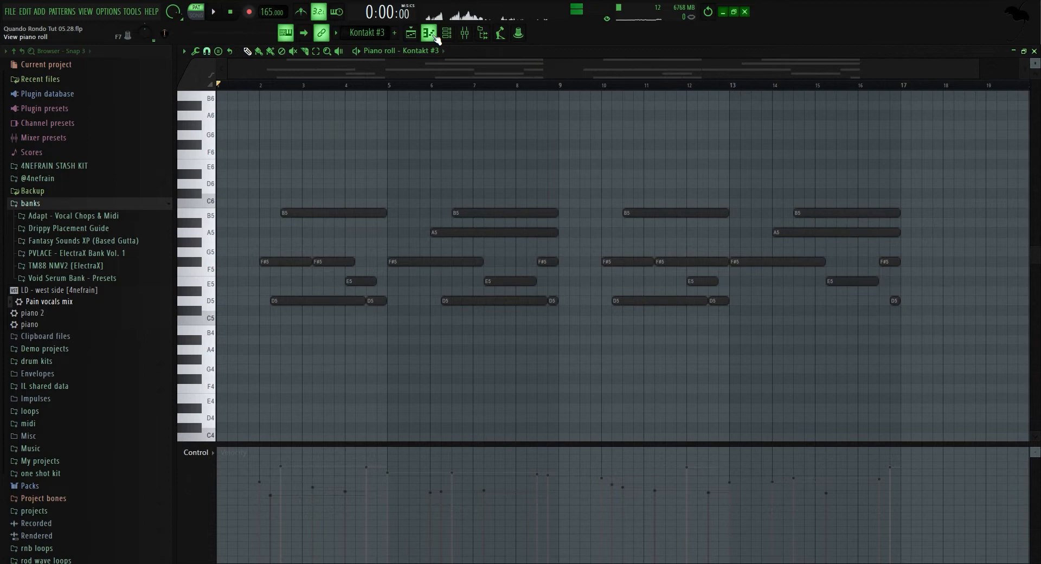
# Select the Xpand!2 channel and audition the Kontakt #3 melody notes on the piano-roll keyboard.
pyautogui.click(436, 36)
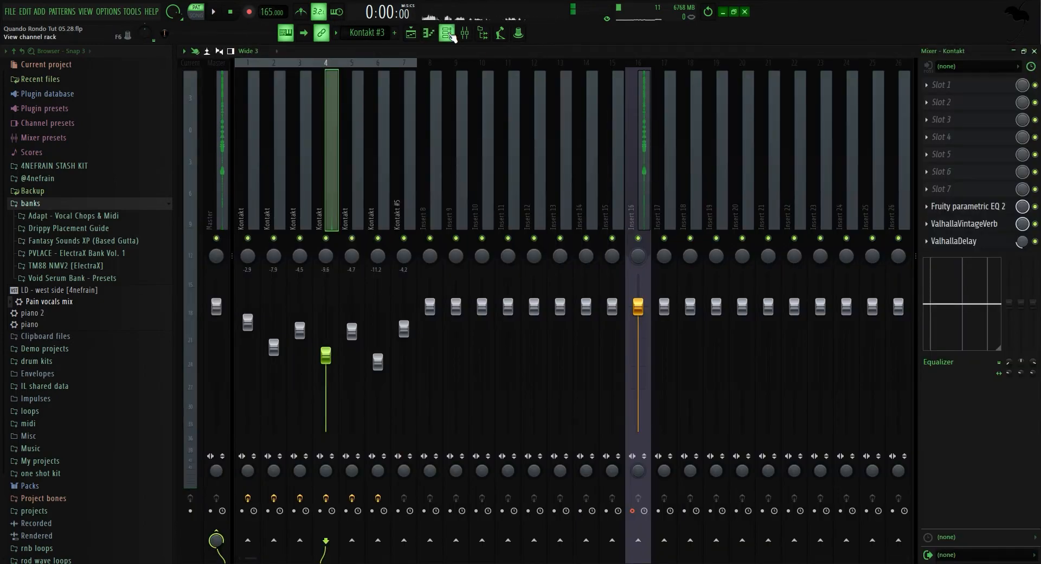
pyautogui.click(452, 35)
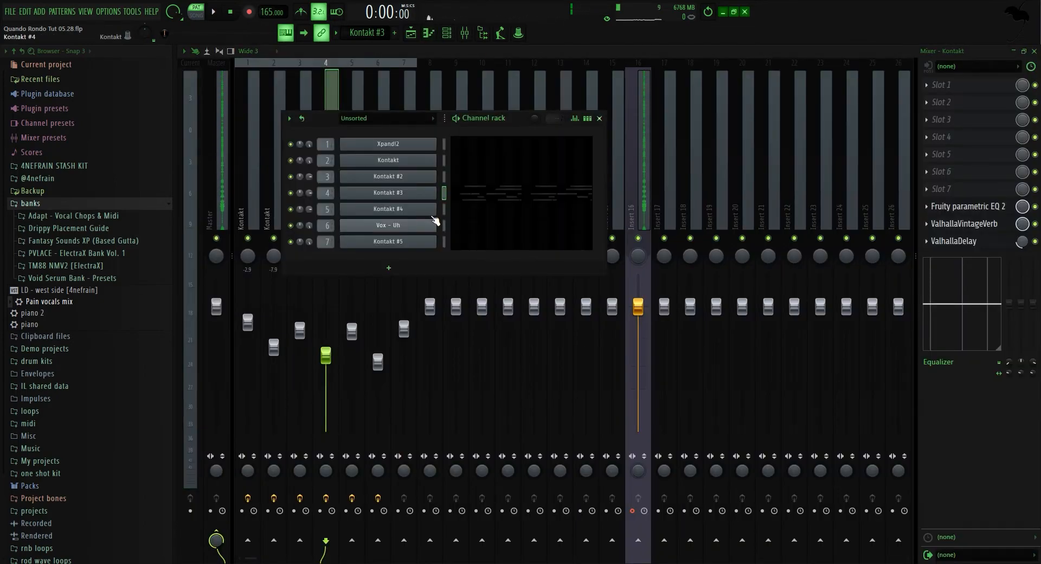
pyautogui.scroll(3, 372, 38)
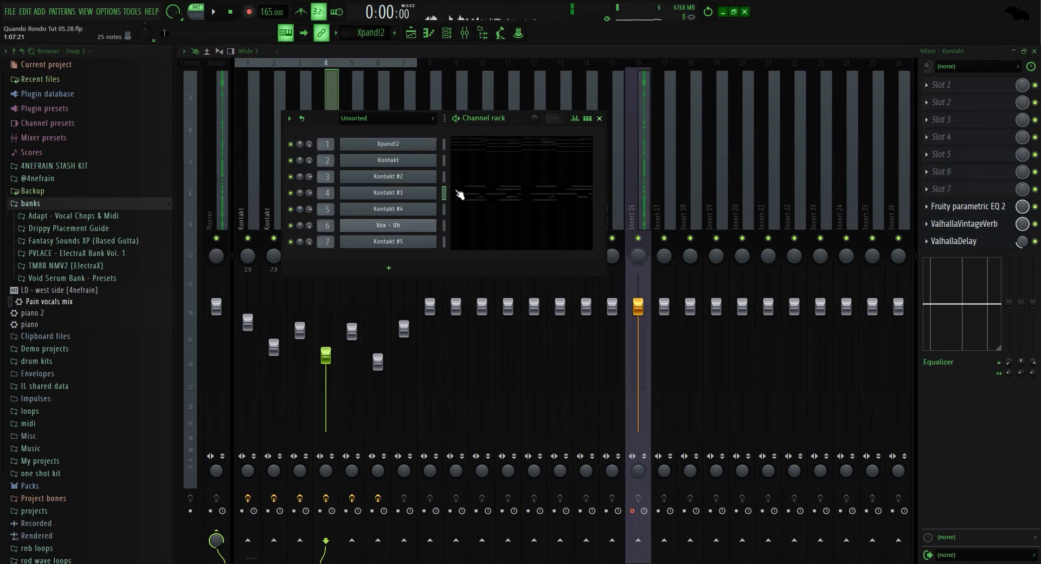
pyautogui.click(459, 194)
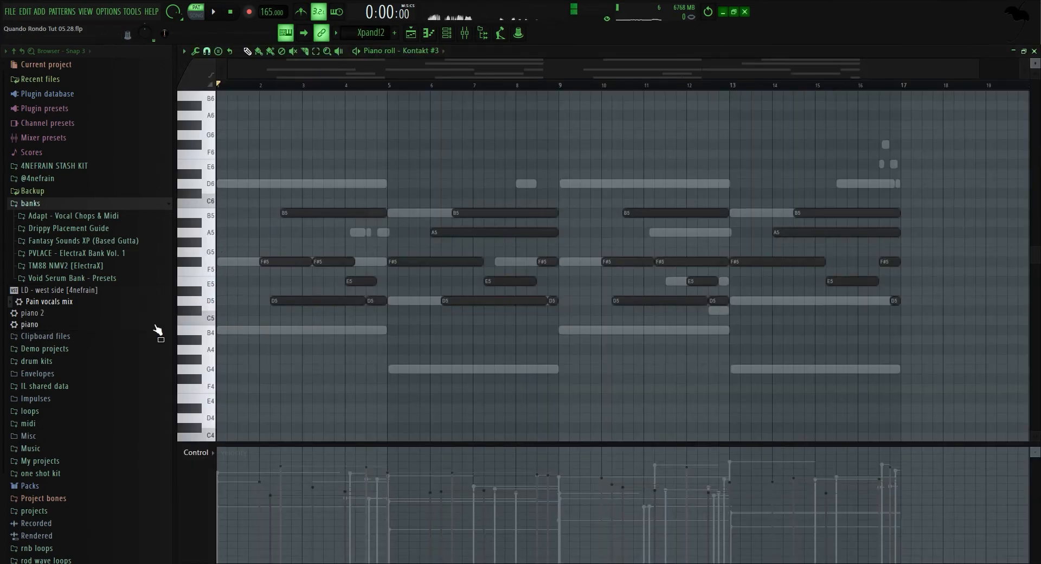
pyautogui.moveTo(212, 262); pyautogui.dragTo(212, 282)
pyautogui.click(214, 326)
pyautogui.click(212, 301)
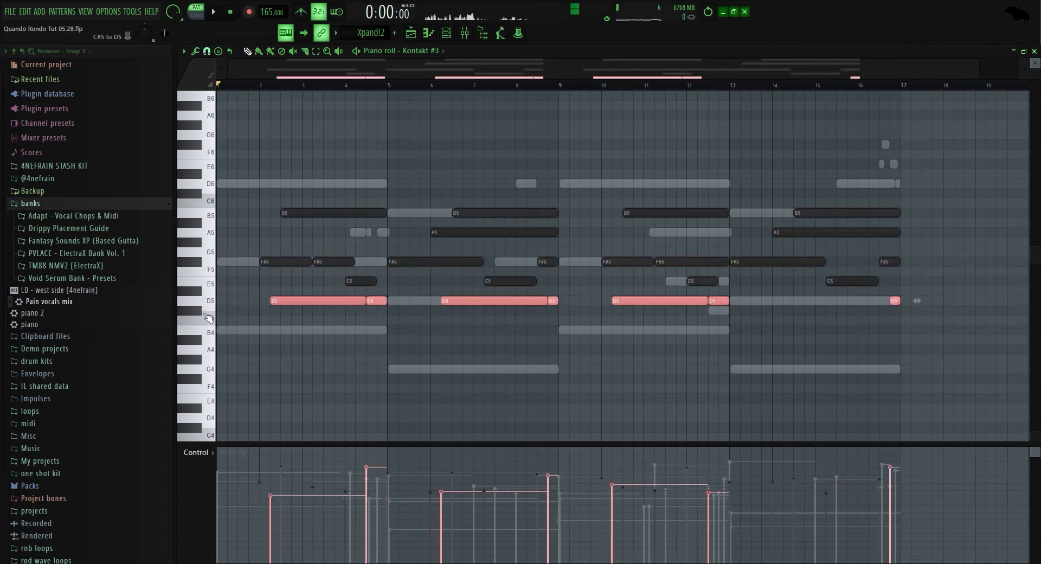
pyautogui.click(211, 215)
pyautogui.keyDown('ctrl'); pyautogui.click(499, 181); pyautogui.keyUp('ctrl')
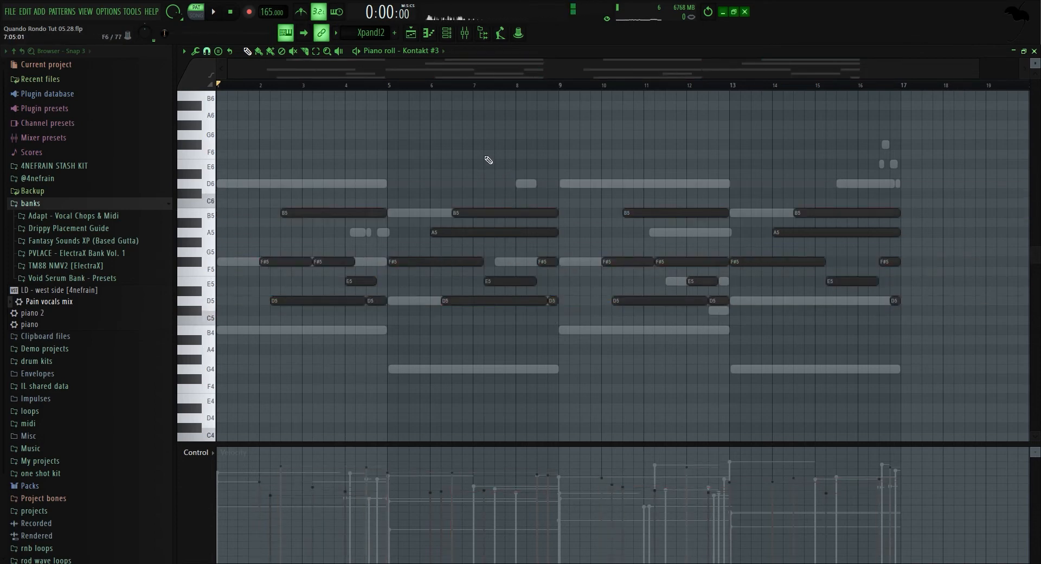
# Solo the Kontakt #4 track and its channel pitch automation track, then open the Kontakt #4 pattern in the piano roll.
pyautogui.click(447, 32)
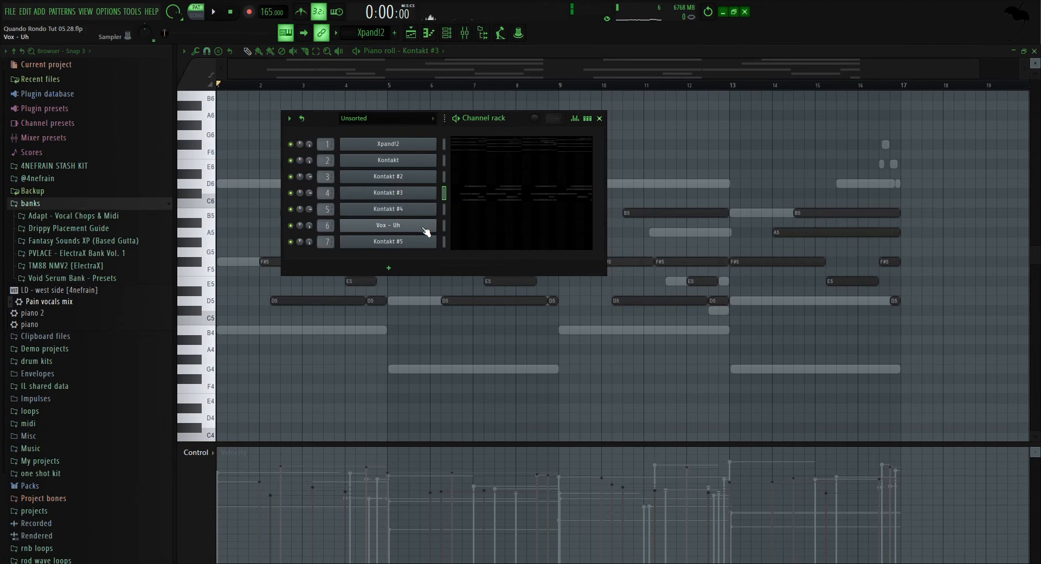
pyautogui.click(411, 32)
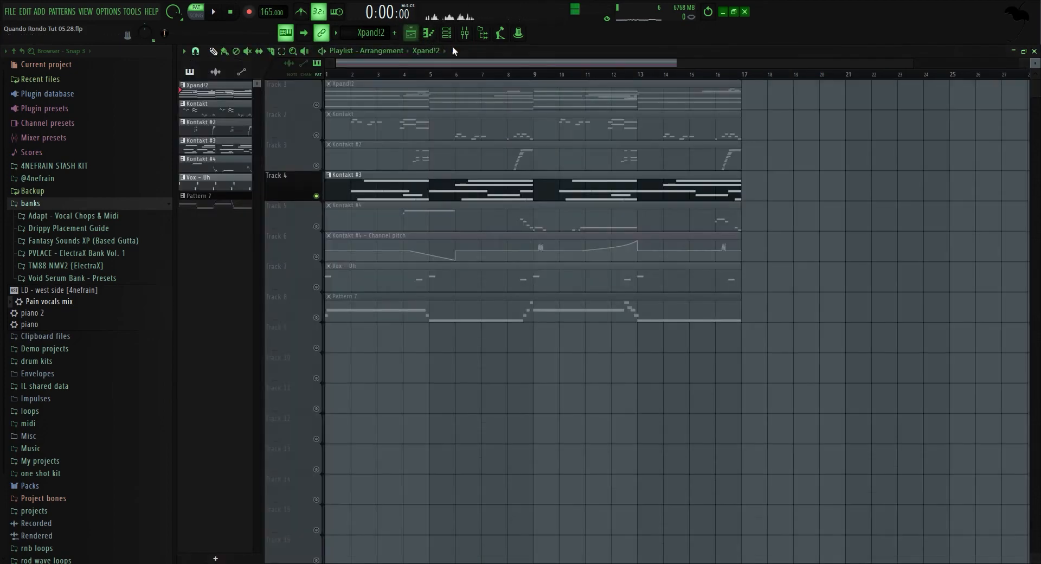
pyautogui.click(325, 256)
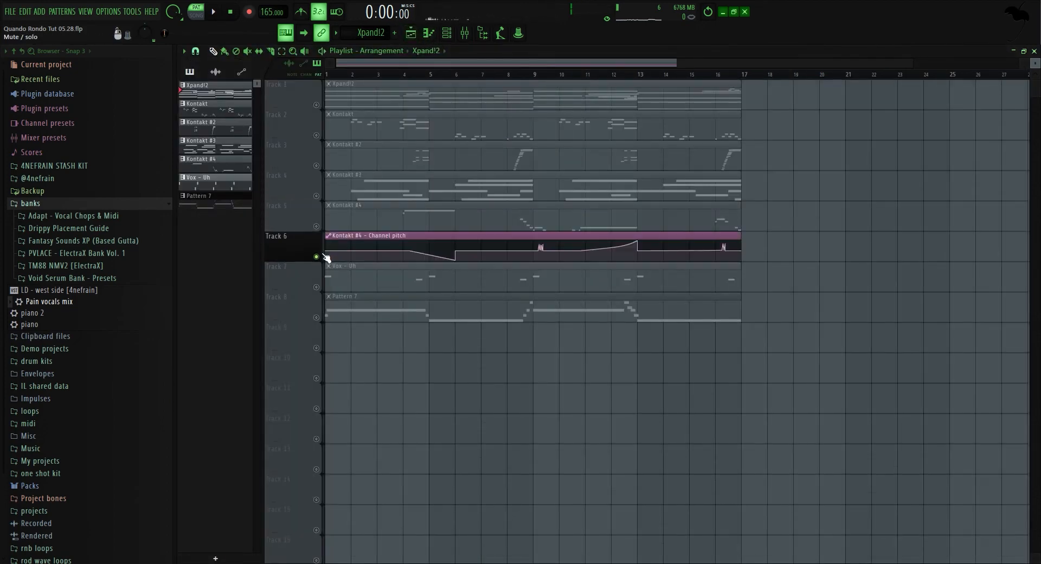
pyautogui.click(317, 226)
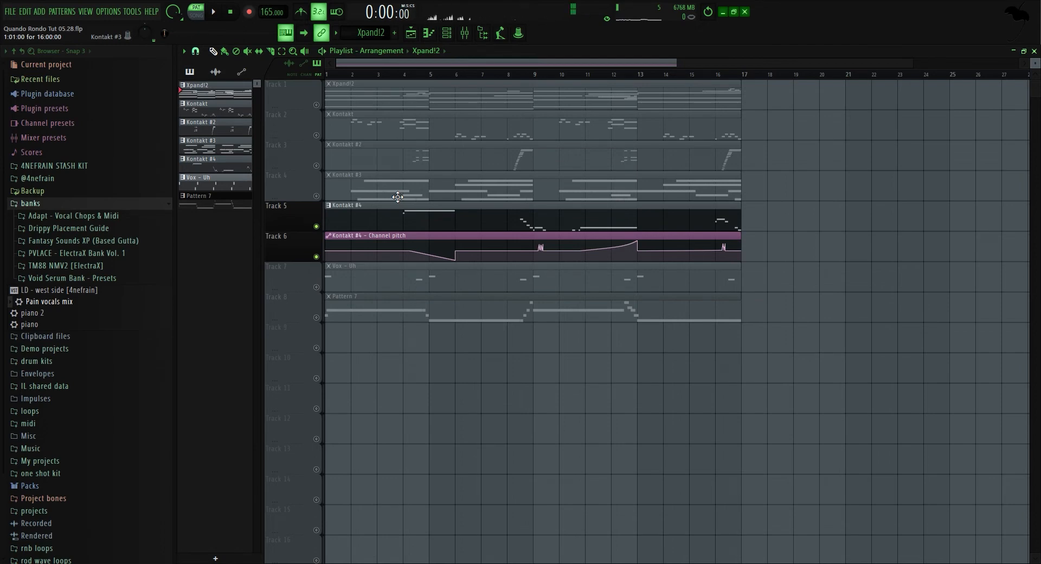
pyautogui.click(446, 33)
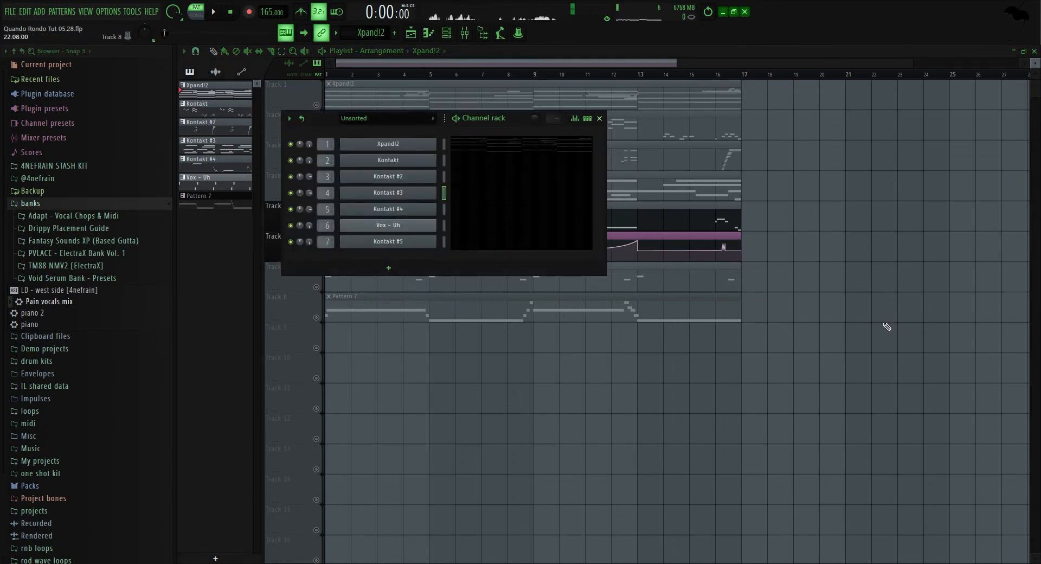
pyautogui.press('F6')
pyautogui.doubleClick(515, 220)
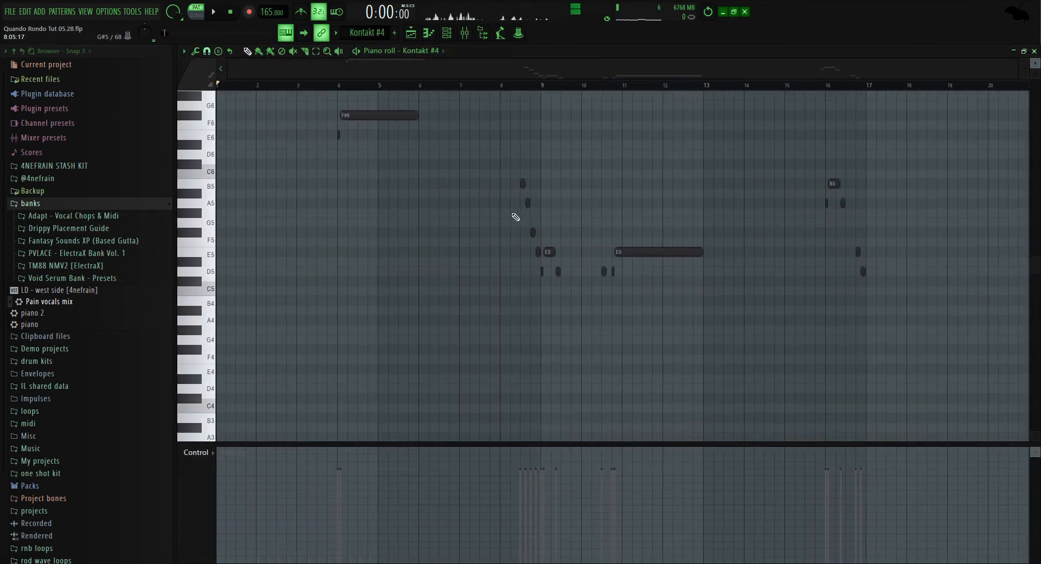
# Play the soloed Kontakt #4 part in the song arrangement.
pyautogui.click(398, 74)
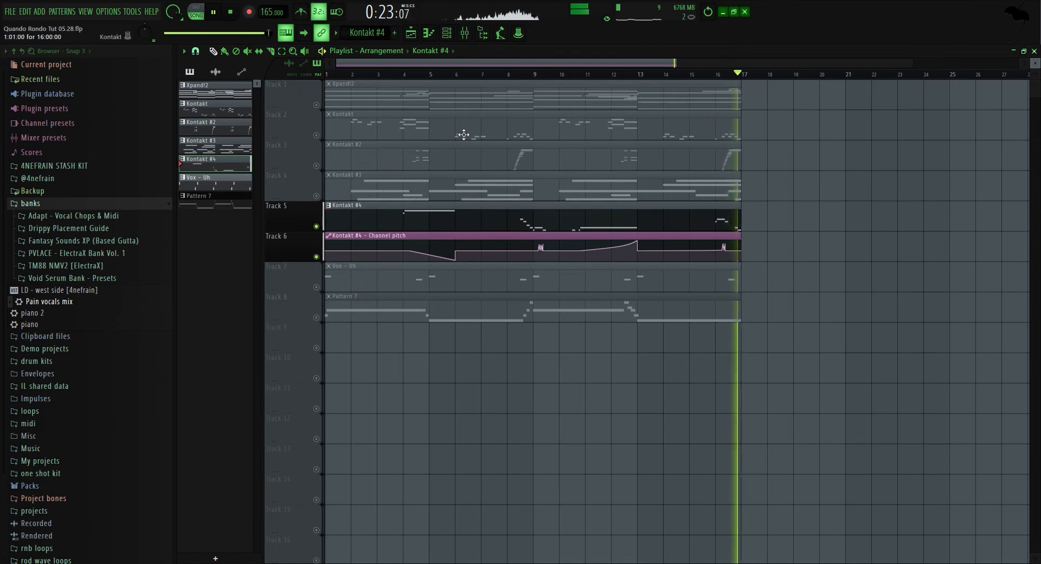
pyautogui.press('space')
pyautogui.click(464, 36)
pyautogui.press('F7')
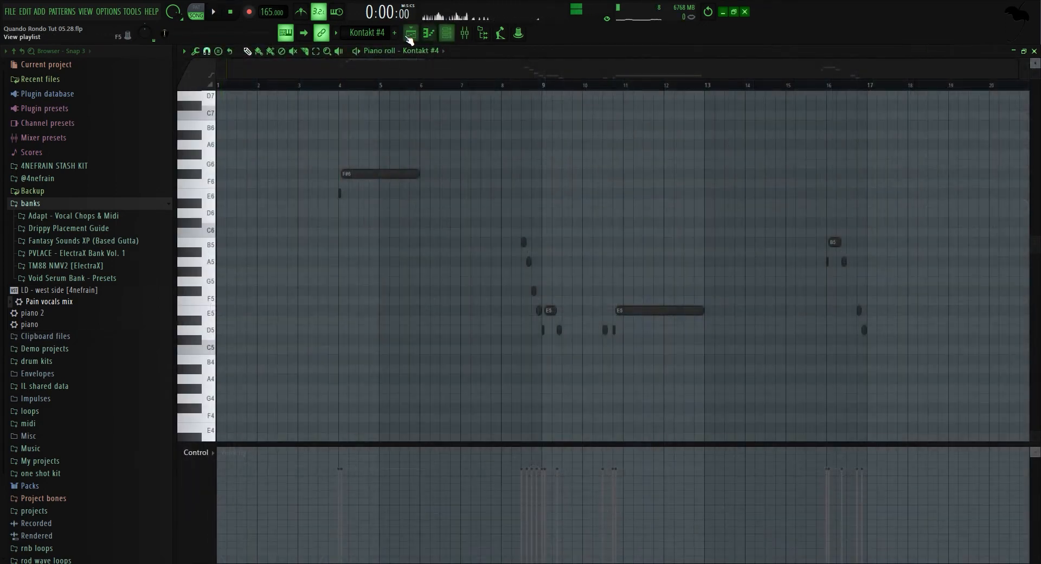
pyautogui.click(410, 33)
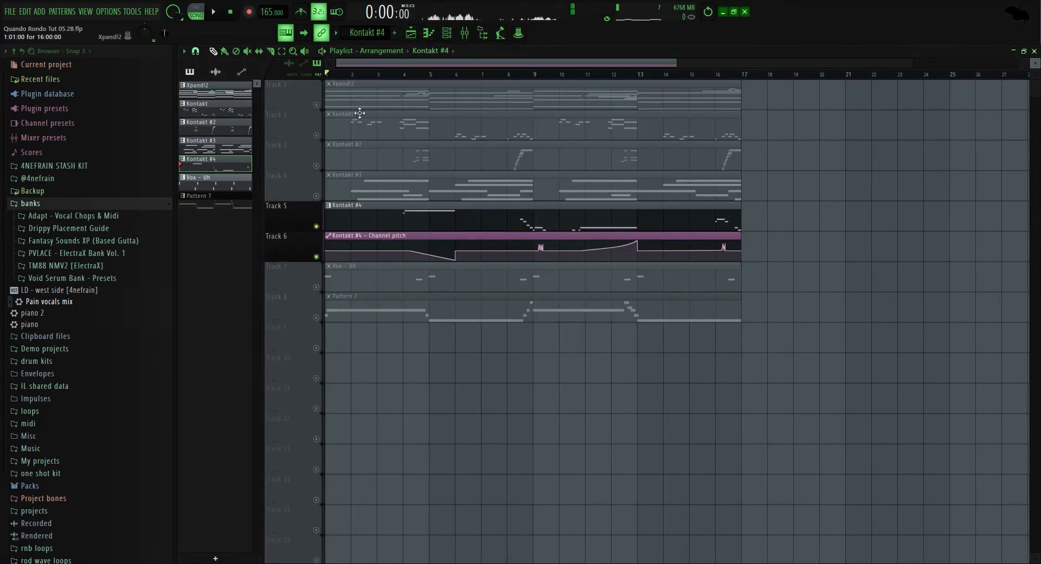
pyautogui.click(449, 35)
pyautogui.press('F6')
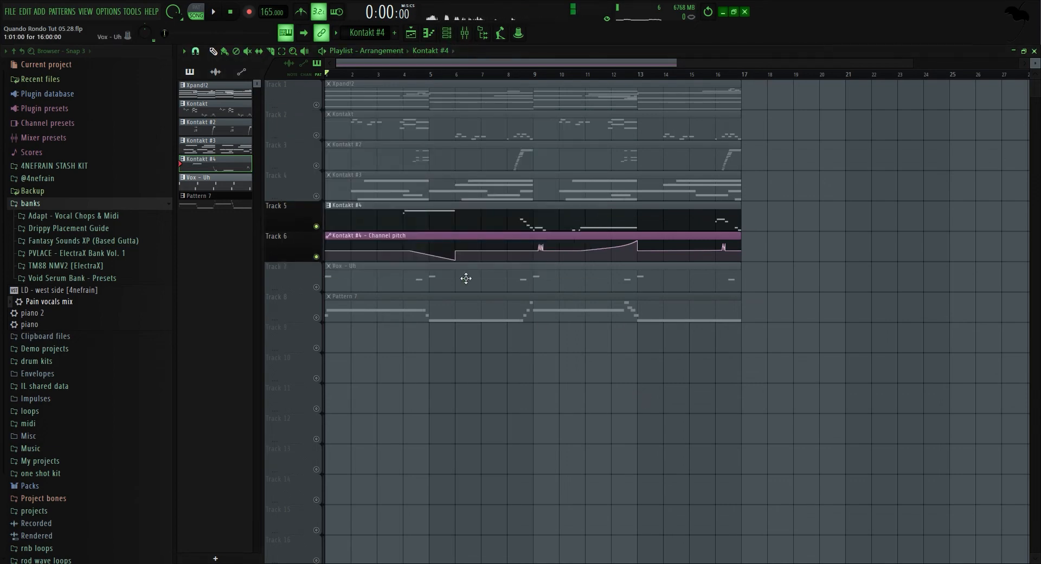
# Mute the channel pitch automation track and play the Kontakt #4 pattern from bar 4 in the piano roll.
pyautogui.click(316, 257)
pyautogui.doubleClick(437, 236)
pyautogui.rightClick(685, 376)
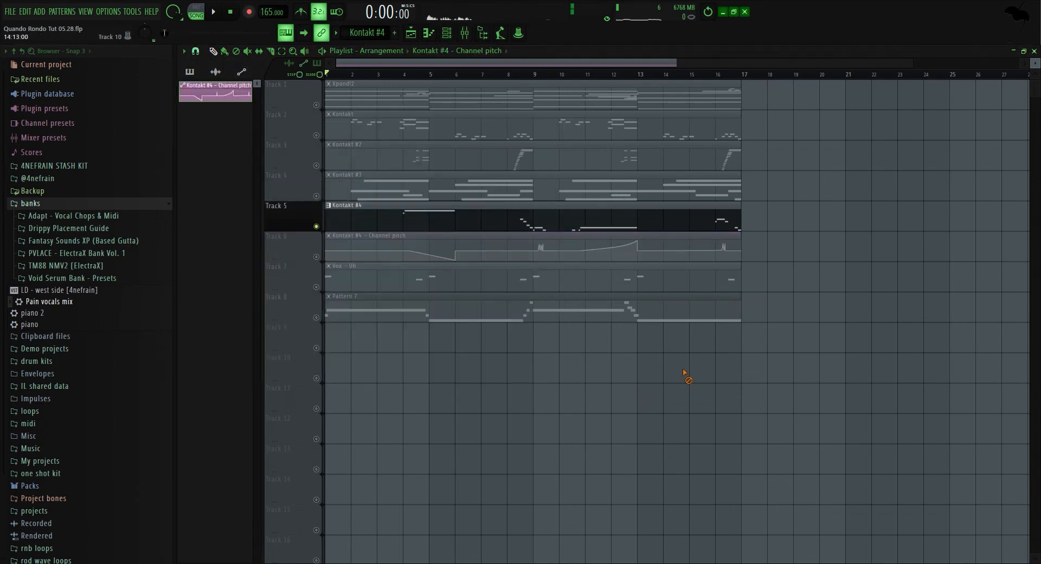
pyautogui.doubleClick(598, 227)
pyautogui.hscroll(-3, 563, 196)
pyautogui.click(348, 87)
pyautogui.press('space')
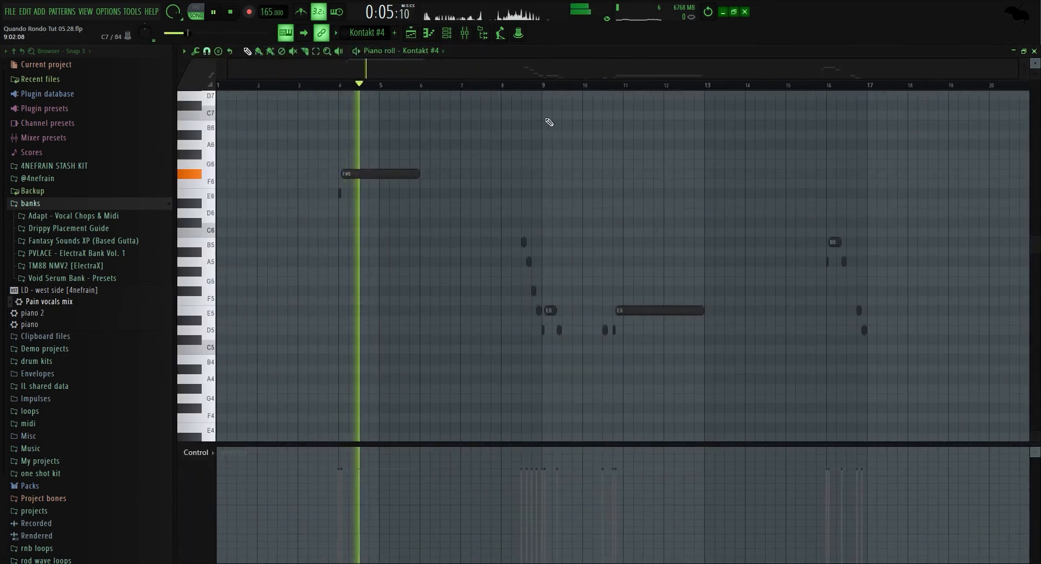
pyautogui.click(529, 86)
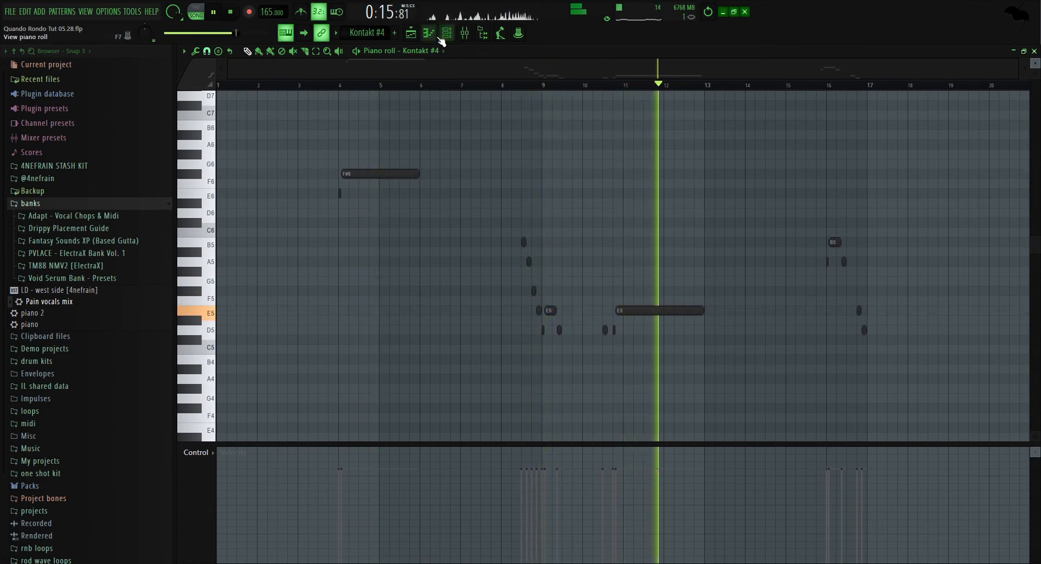
# Stop playback and restore the Kontakt #4 and channel pitch tracks to playing together.
pyautogui.click(417, 38)
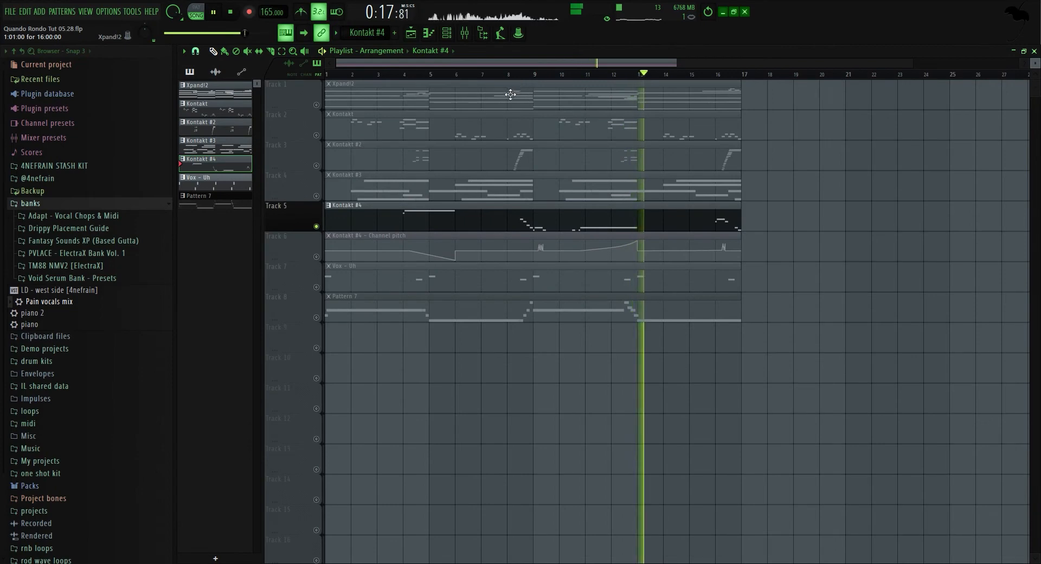
pyautogui.press('space')
pyautogui.rightClick(317, 227)
pyautogui.rightClick(316, 227)
pyautogui.click(317, 257)
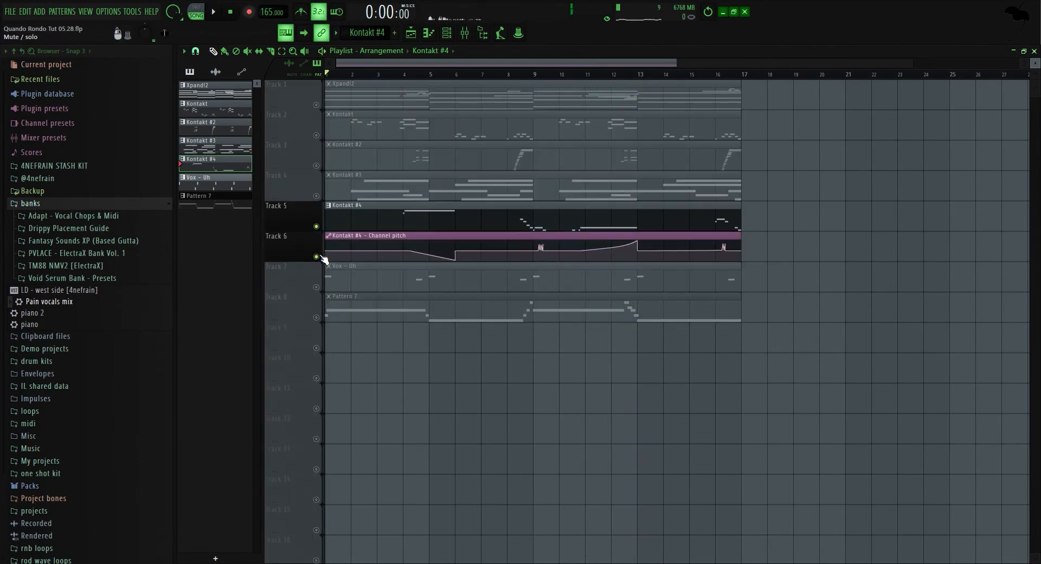
# Open the Xpand!2 plugin window and move it aside.
pyautogui.click(454, 38)
pyautogui.click(404, 144)
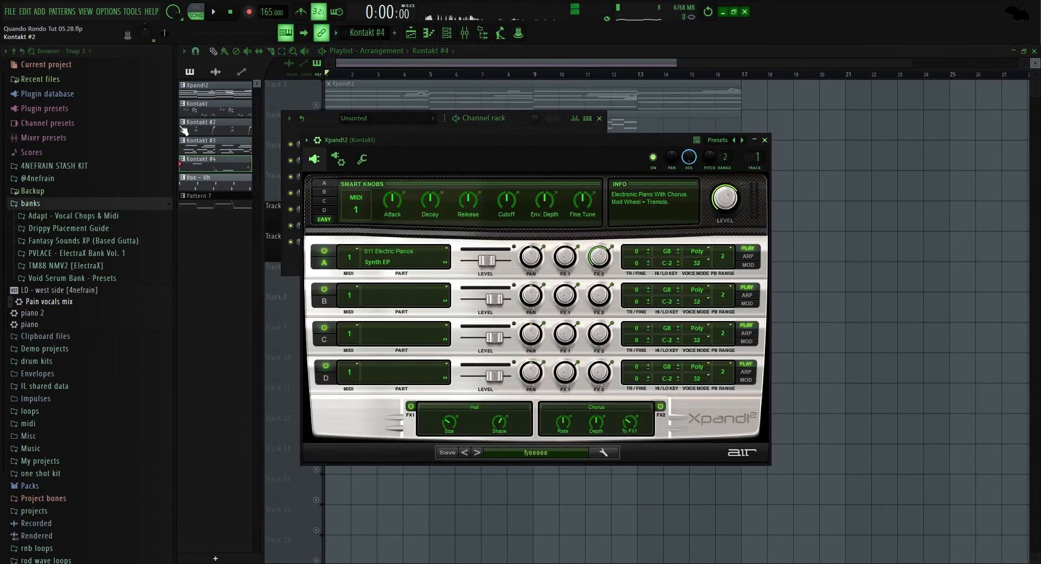
pyautogui.moveTo(559, 143); pyautogui.dragTo(350, 109)
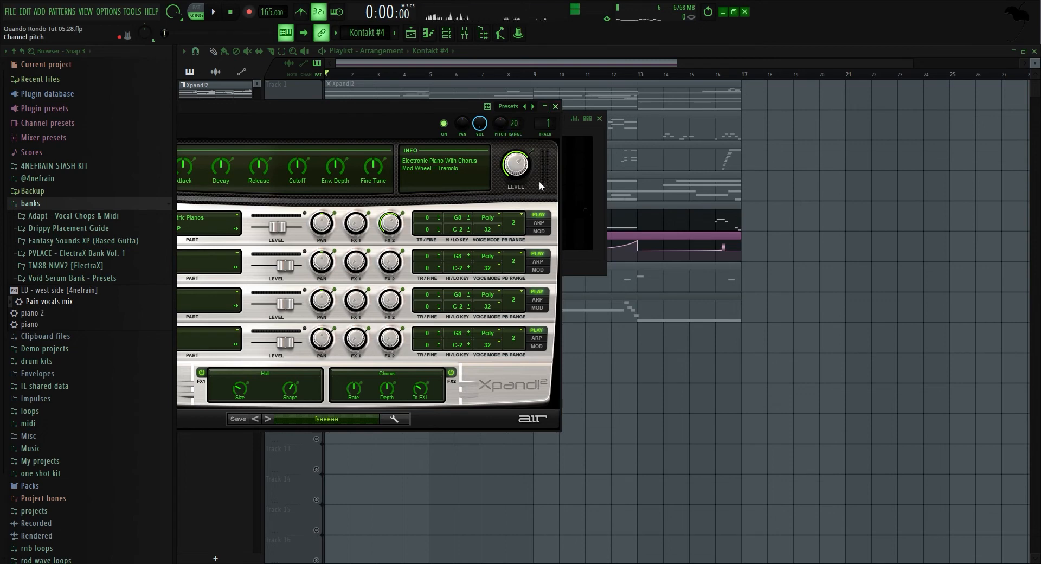
pyautogui.click(553, 199)
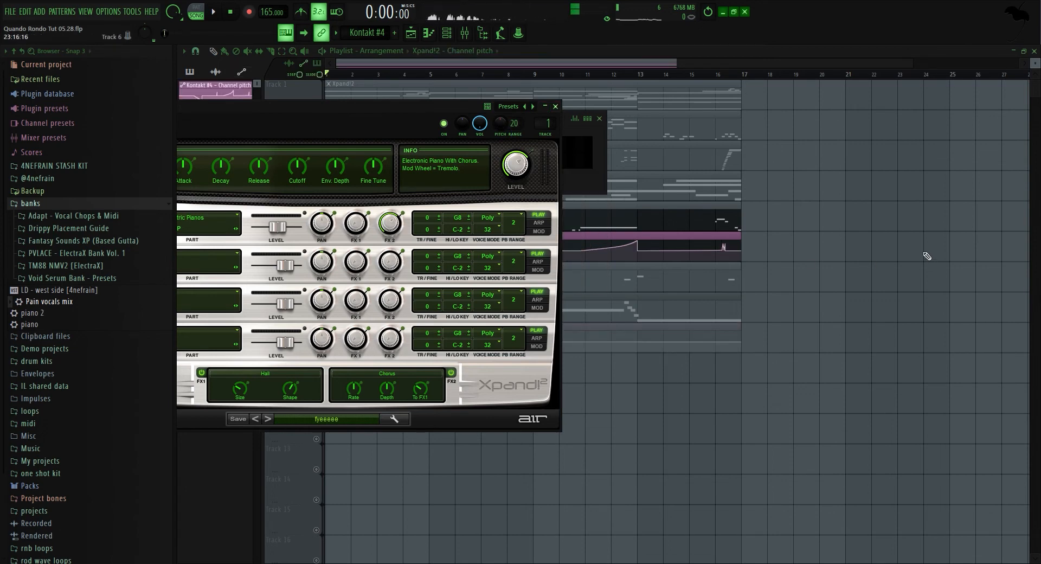
pyautogui.rightClick(924, 253)
pyautogui.click(400, 349)
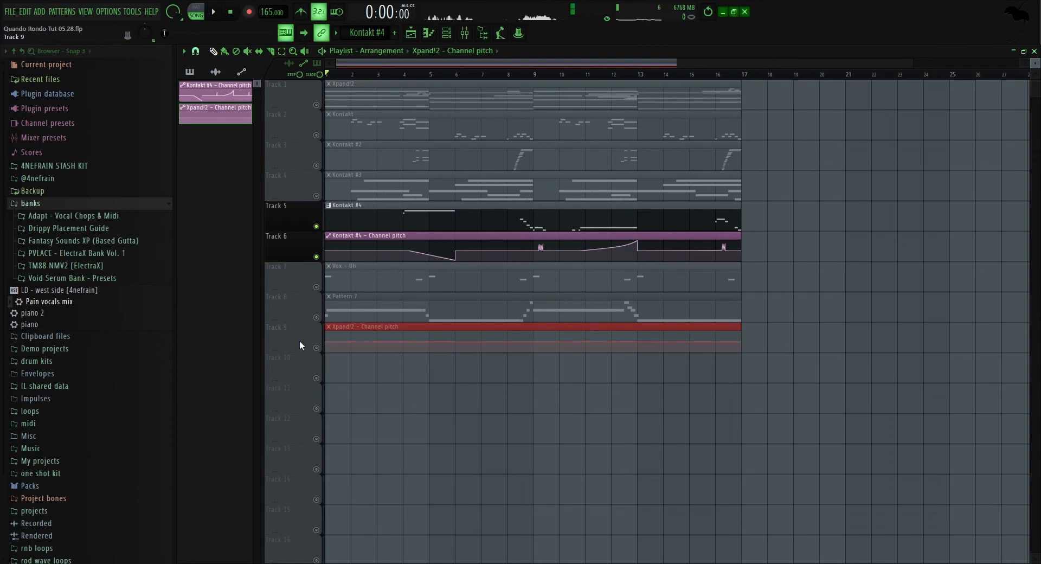
pyautogui.press('Delete')
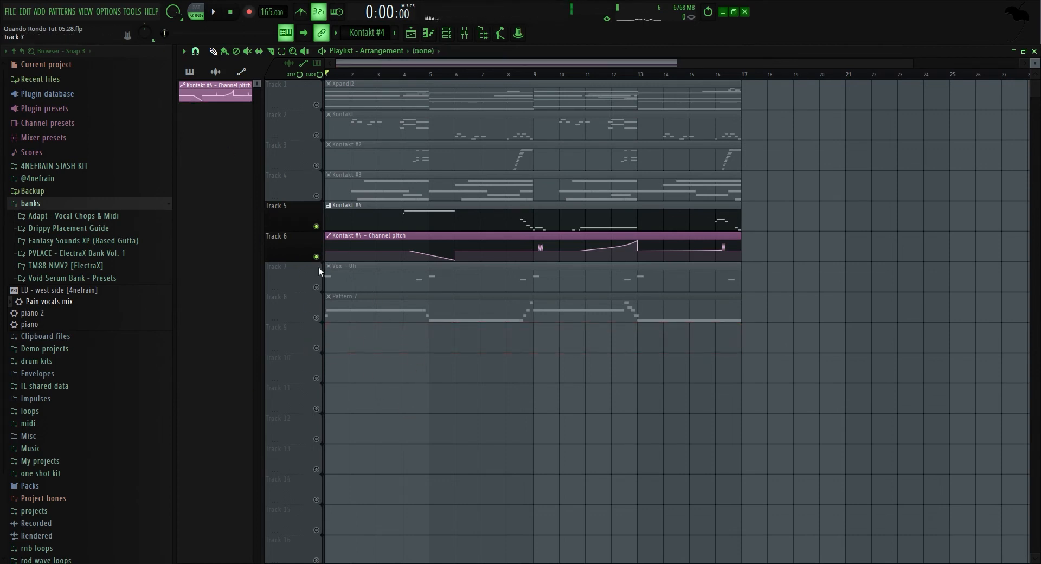
# Solo the Vox - Uh track in the playlist.
pyautogui.keyDown('ctrl'); pyautogui.click(317, 287); pyautogui.keyUp('ctrl')
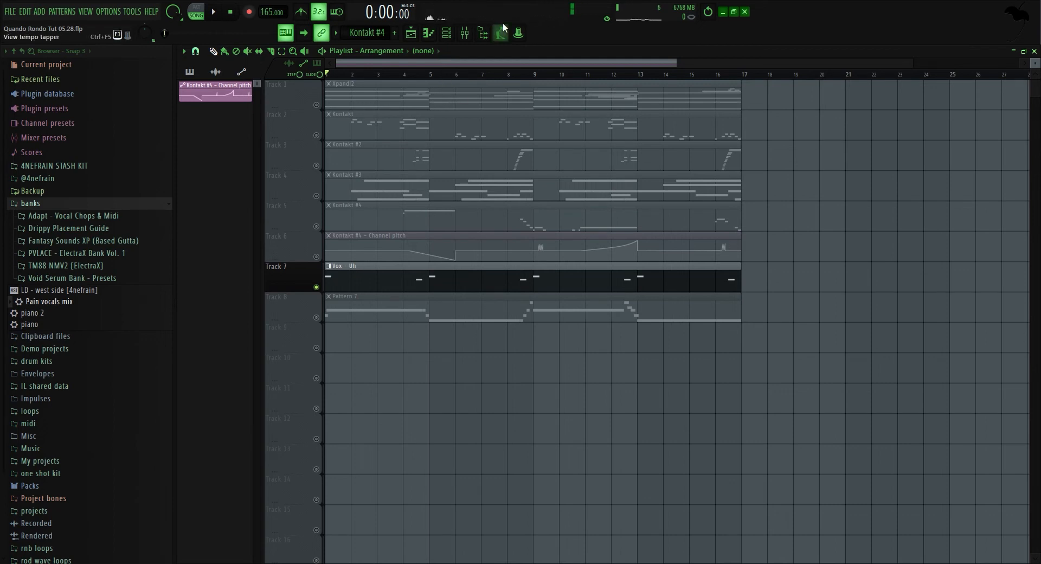
# Play the arrangement with the Vox - Uh track soloed, then stop playback.
pyautogui.click(467, 35)
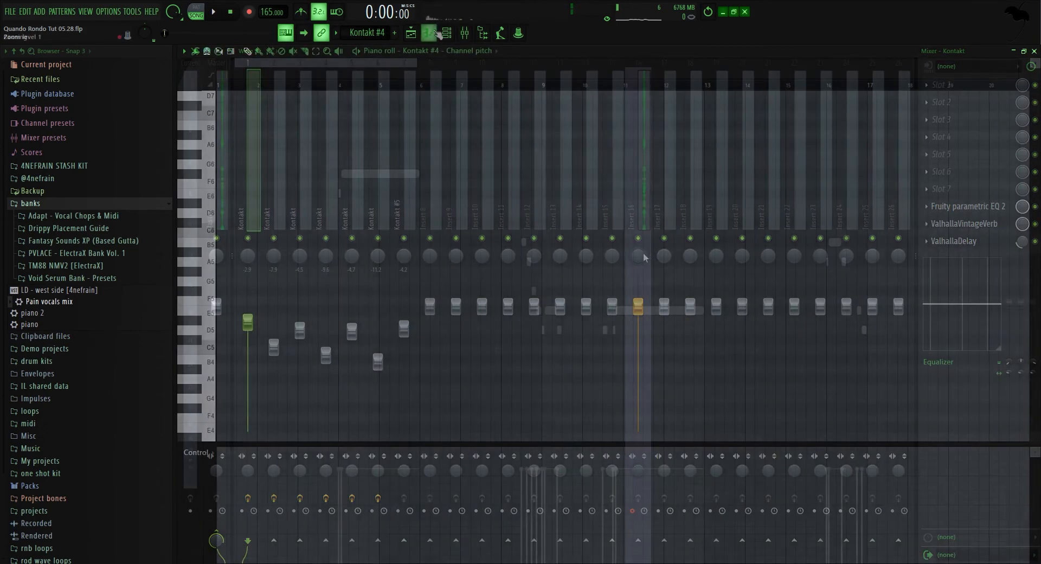
pyautogui.press('space')
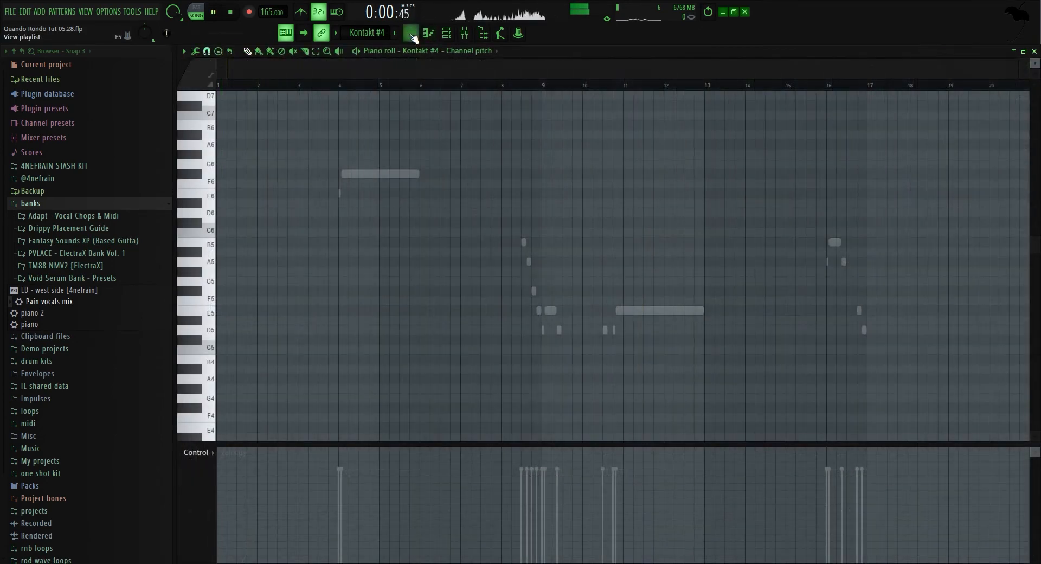
pyautogui.click(412, 35)
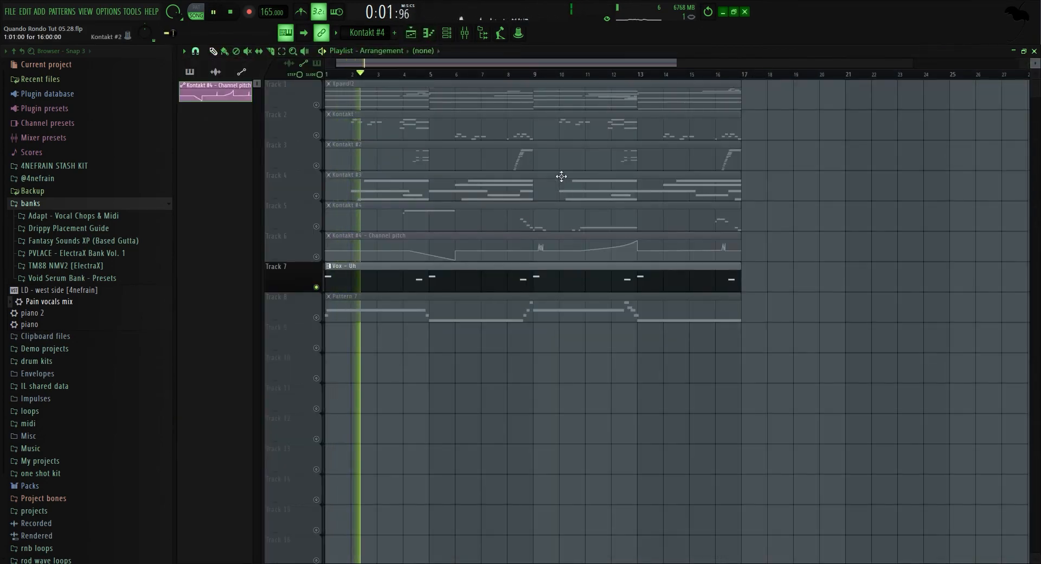
pyautogui.scroll(-1, 415, 264)
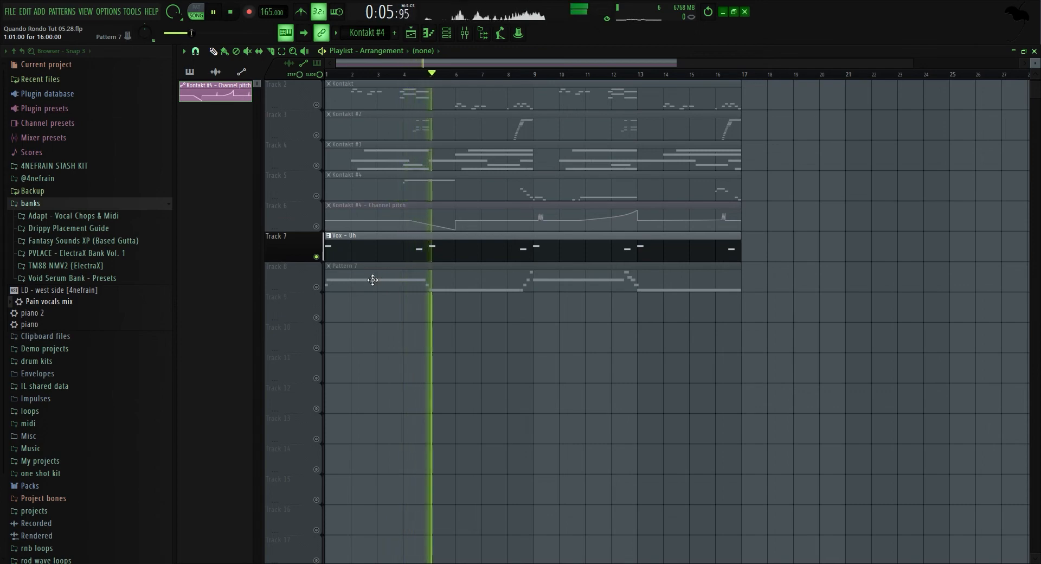
pyautogui.press('space')
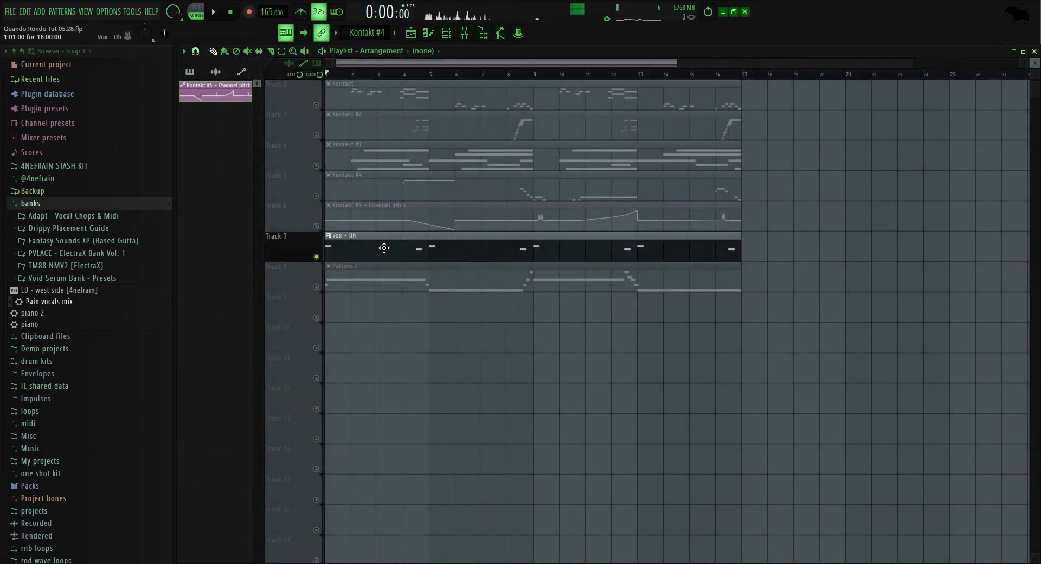
# Open the Vox - Uh pattern in the piano roll to examine its A4 and G4 notes.
pyautogui.doubleClick(383, 248)
pyautogui.scroll(-3, 333, 379)
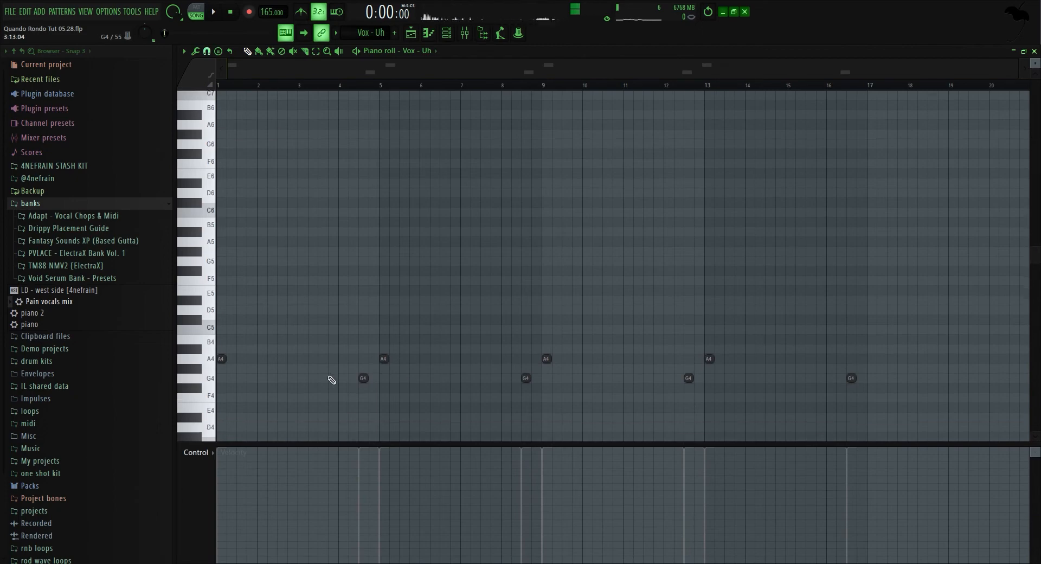
pyautogui.moveTo(215, 395); pyautogui.dragTo(222, 261)
pyautogui.hotkey('ctrl', 'd')
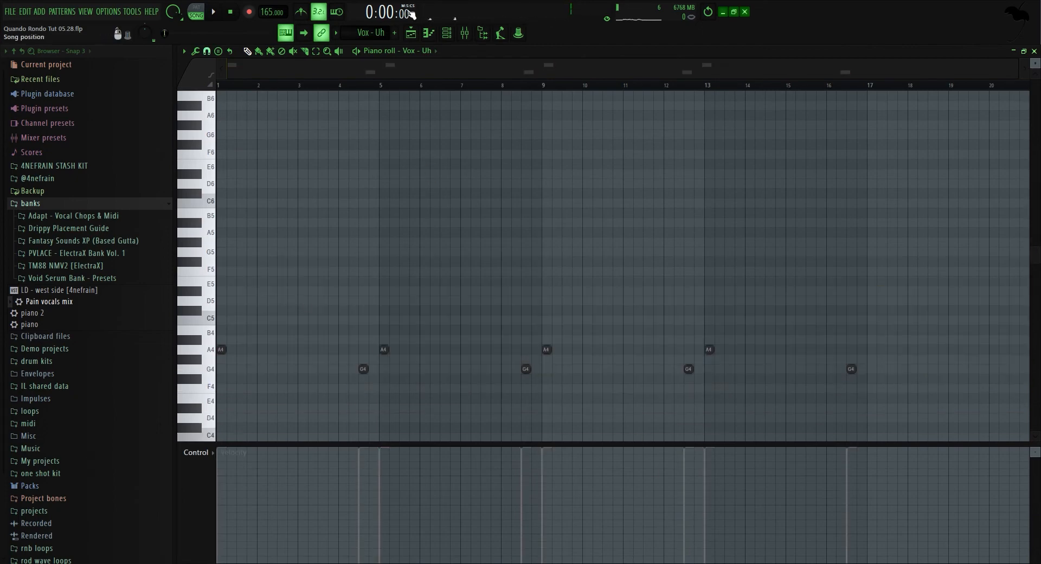
# Open the Kontakt #5 channel's plugin window from the channel rack.
pyautogui.click(410, 34)
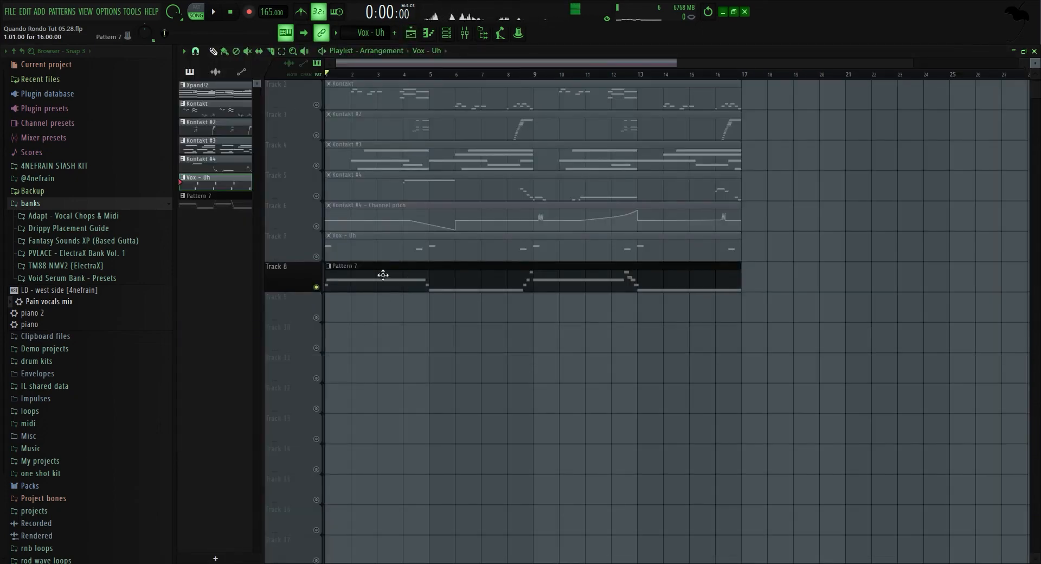
pyautogui.click(446, 33)
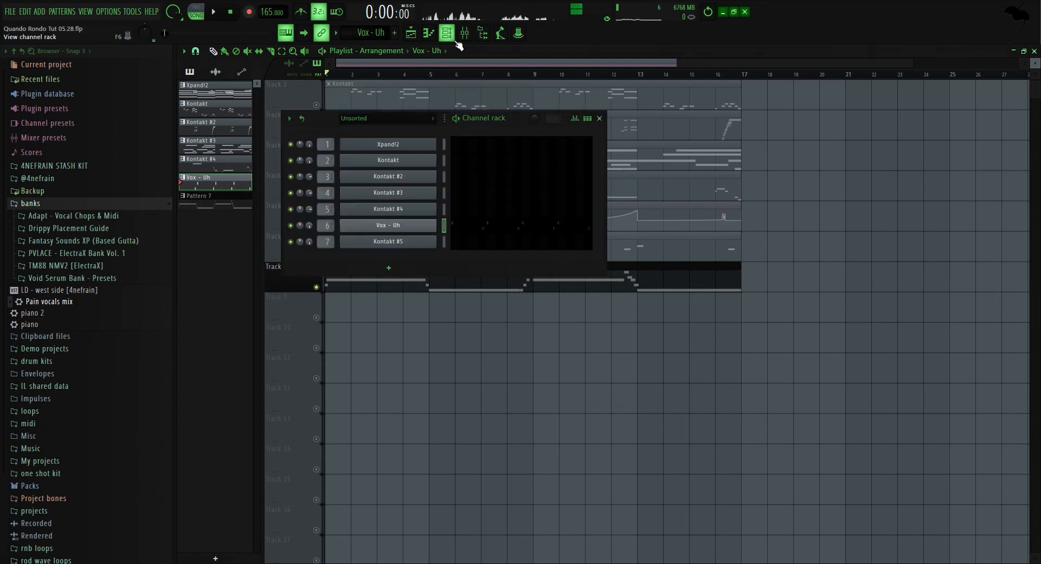
pyautogui.click(397, 244)
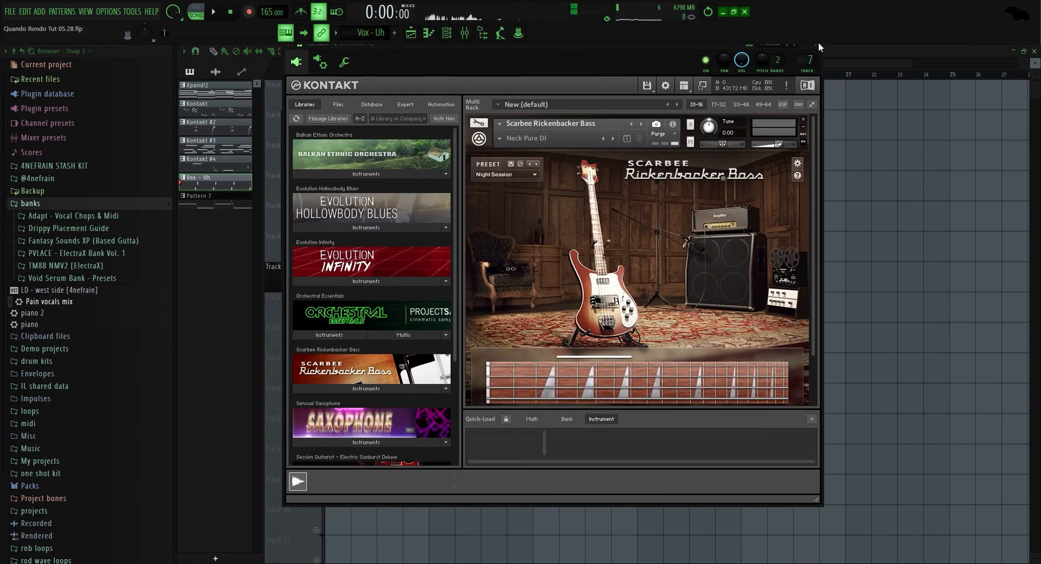
# Inspect the Scarbee Rickenbacker Bass preset list and cabinet page, then close the Kontakt window.
pyautogui.click(529, 175)
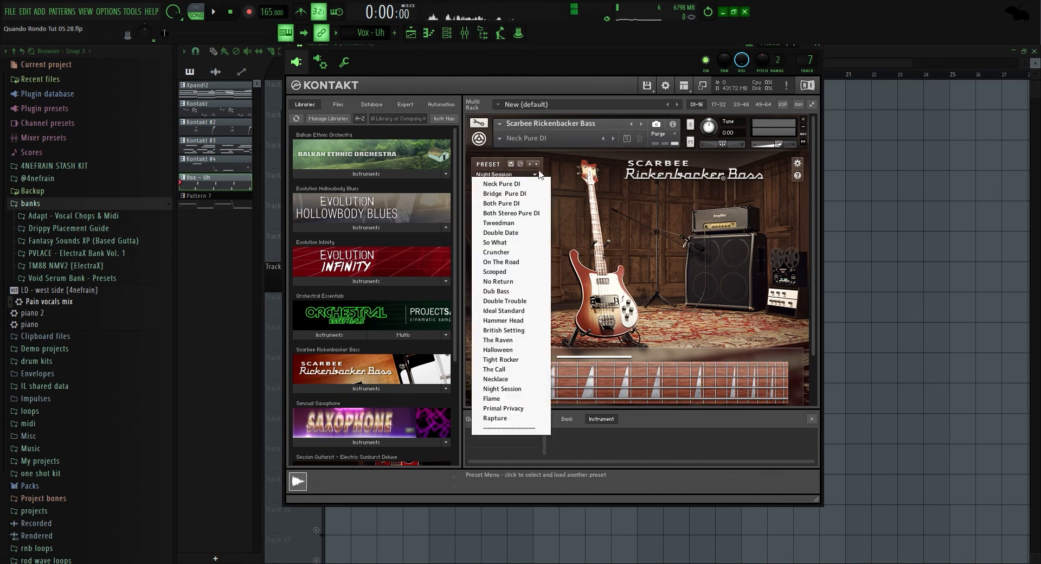
pyautogui.click(692, 231)
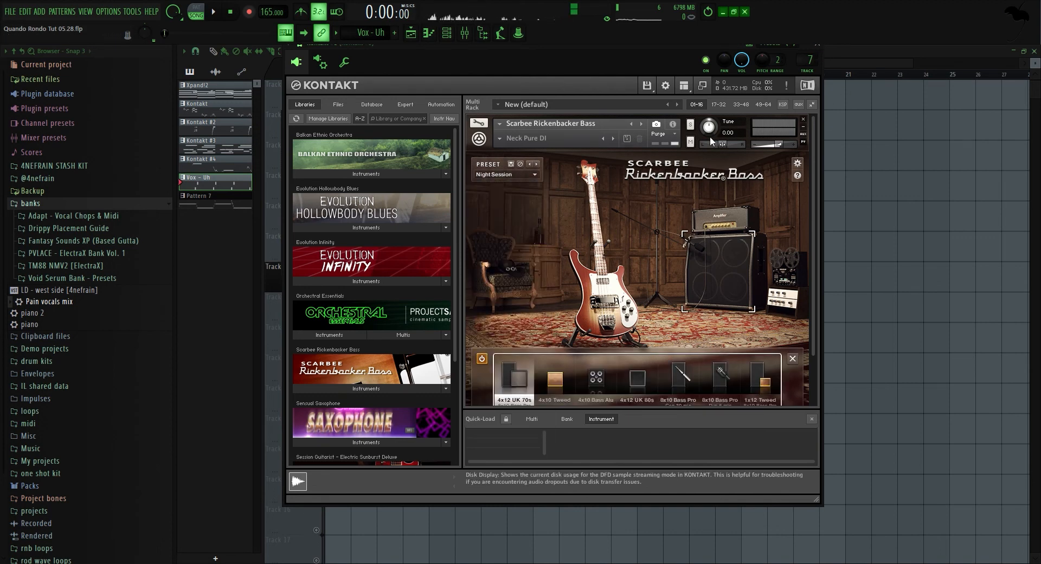
pyautogui.click(482, 359)
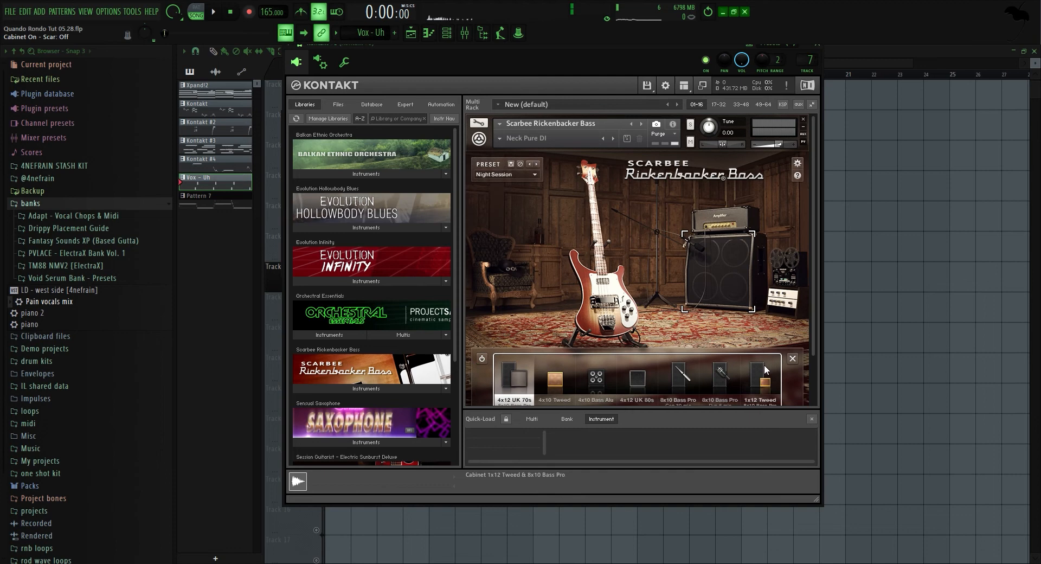
pyautogui.click(792, 359)
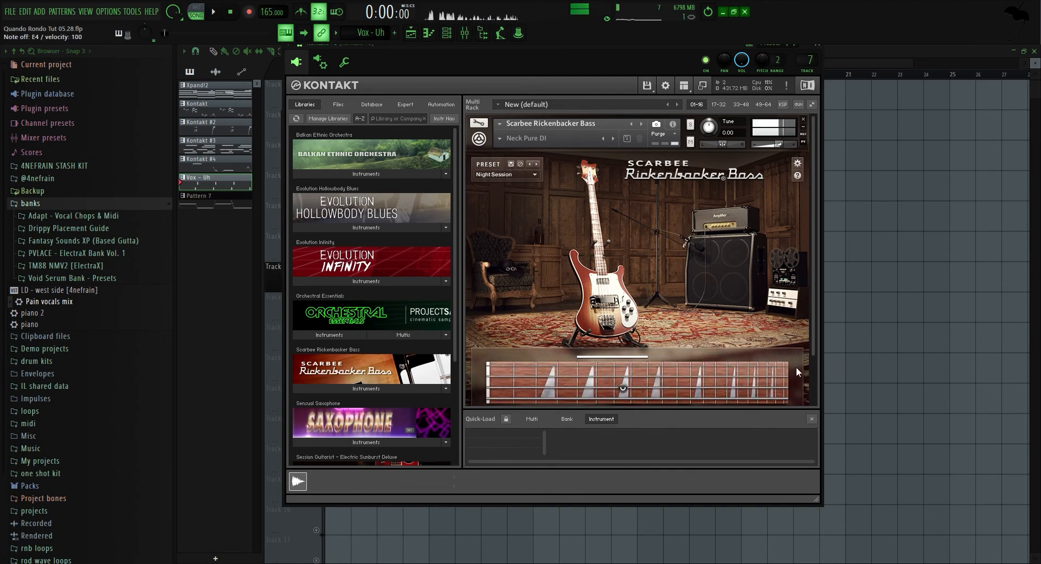
pyautogui.click(817, 45)
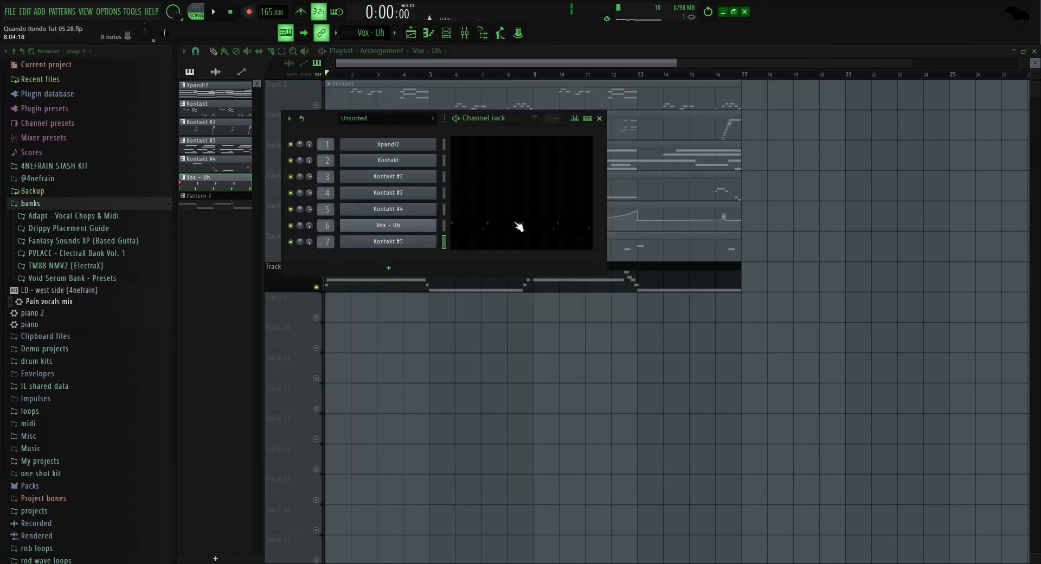
# Open the Kontakt #5 Pattern 7 in the piano roll and play its bass notes.
pyautogui.press('F6')
pyautogui.doubleClick(363, 279)
pyautogui.scroll(-5, 365, 281)
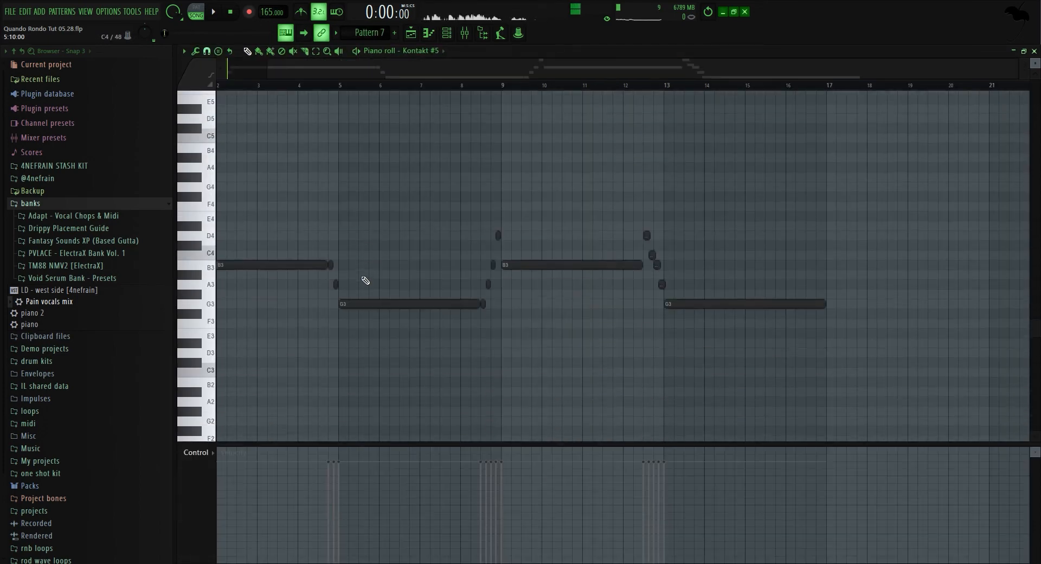
pyautogui.scroll(3, 268, 263)
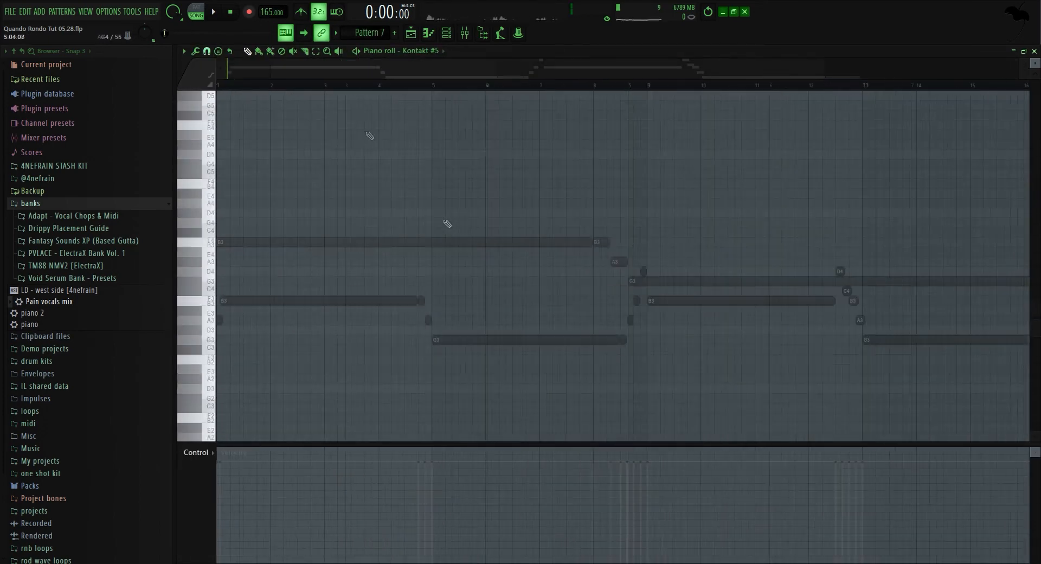
pyautogui.press('space')
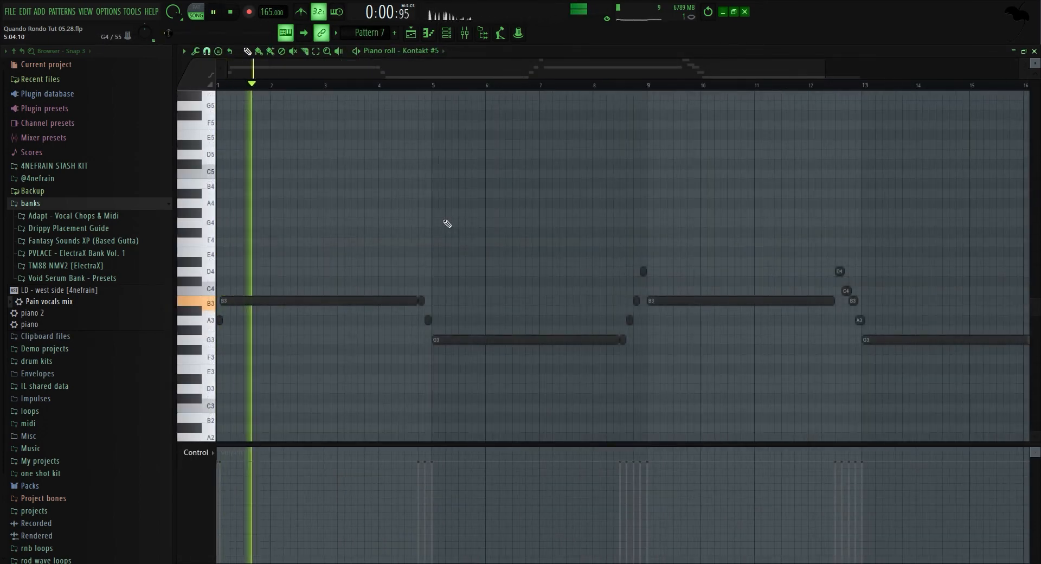
pyautogui.scroll(-2, 447, 224)
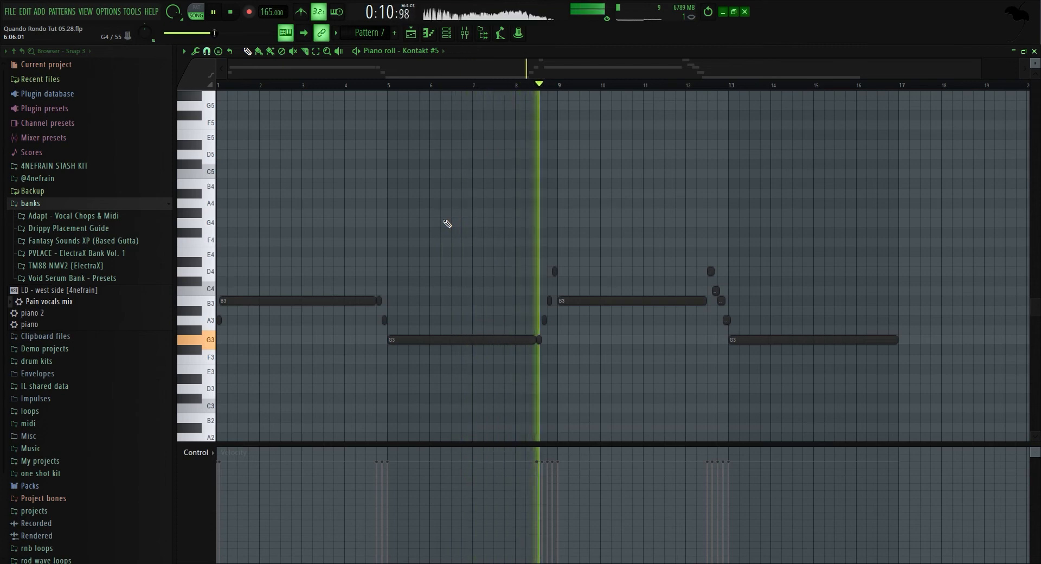
pyautogui.scroll(3, 729, 381)
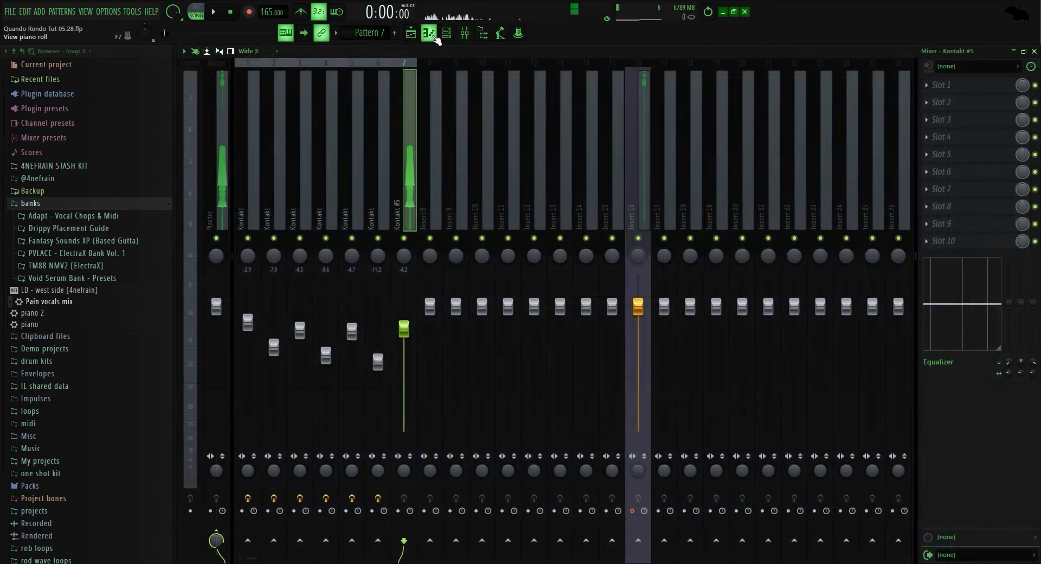
# Switch back to the playlist and unsolo the Pattern 7 track so all tracks play.
pyautogui.click(431, 35)
pyautogui.click(418, 36)
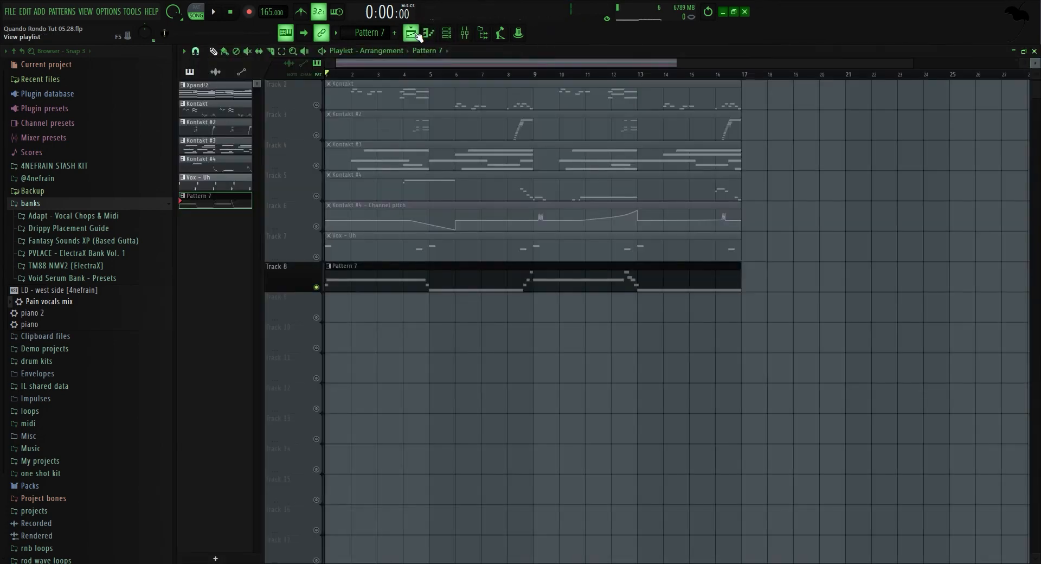
pyautogui.rightClick(316, 287)
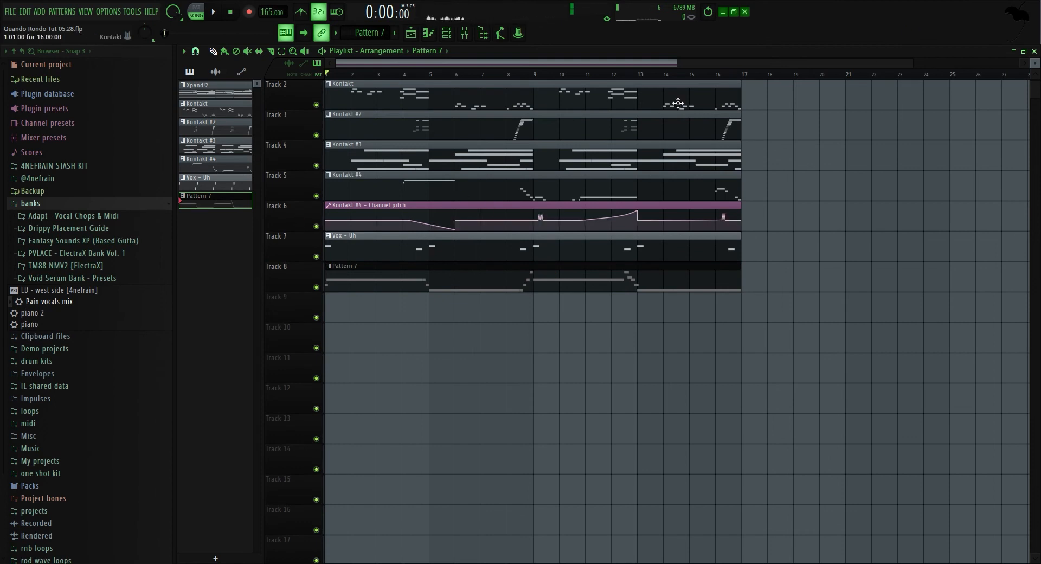
pyautogui.moveTo(517, 82)
pyautogui.mouseDown()
pyautogui.moveTo(471, 177)
pyautogui.moveTo(501, 82)
pyautogui.mouseUp()
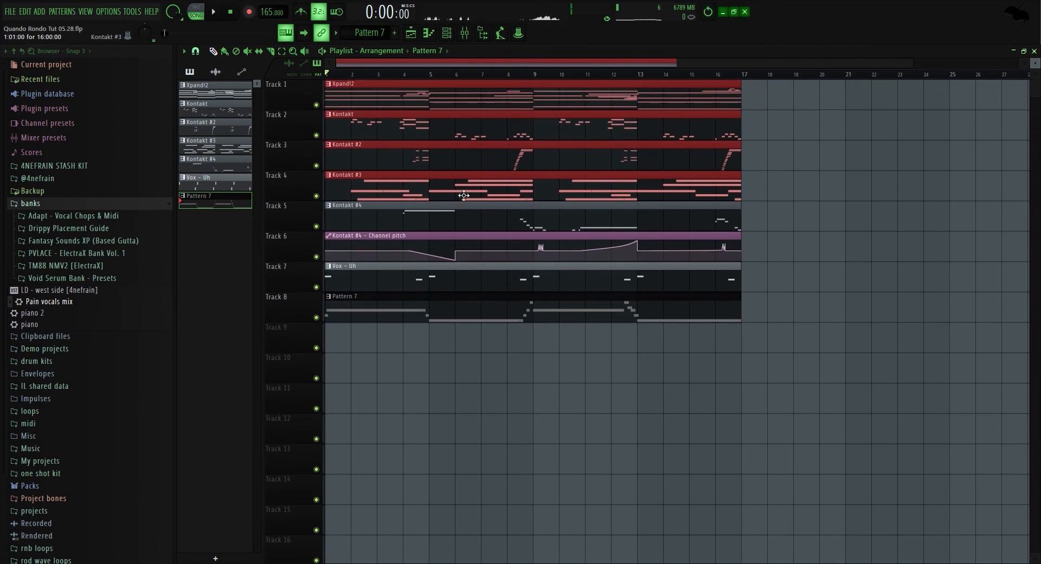
pyautogui.rightClick(868, 194)
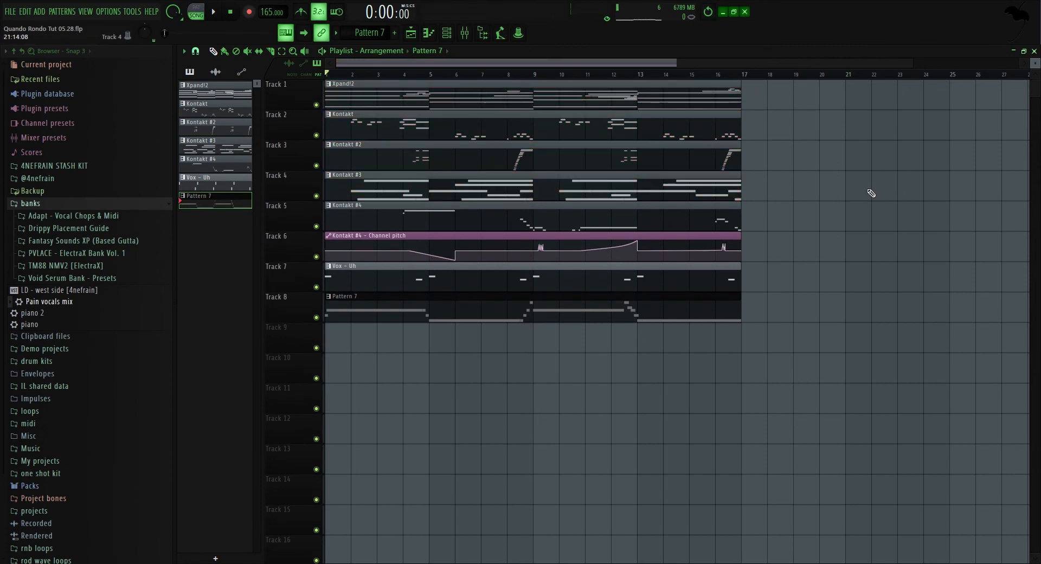
# Play the full arrangement with all tracks from the start, then stop it.
pyautogui.click(126, 205)
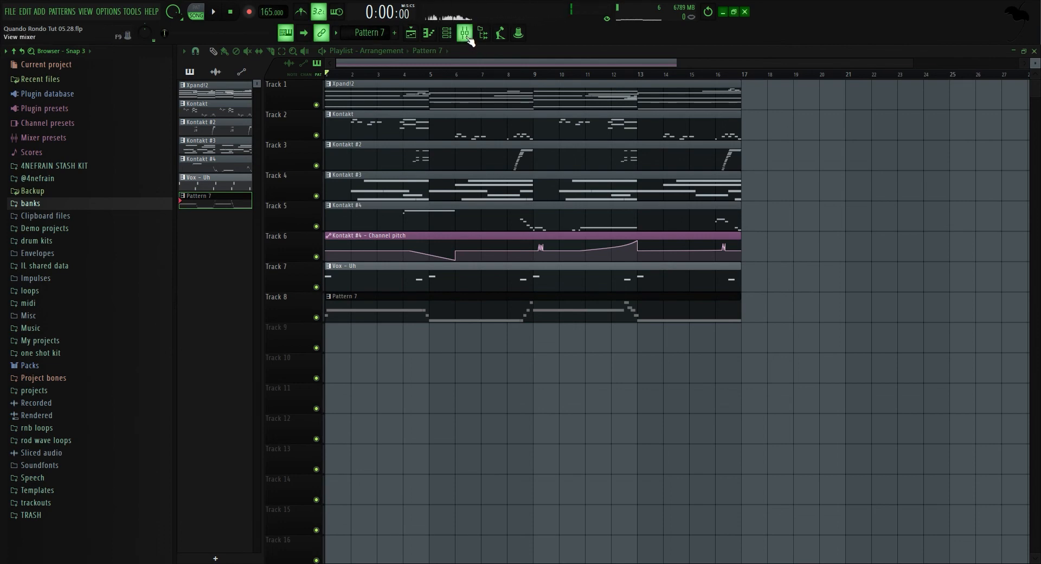
pyautogui.click(467, 38)
pyautogui.press('space')
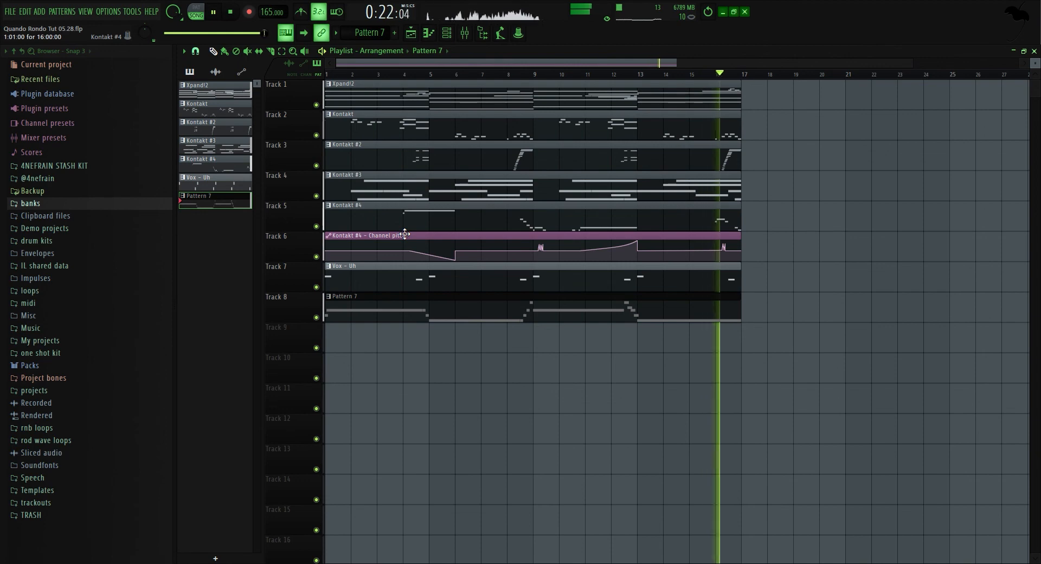
pyautogui.press('space')
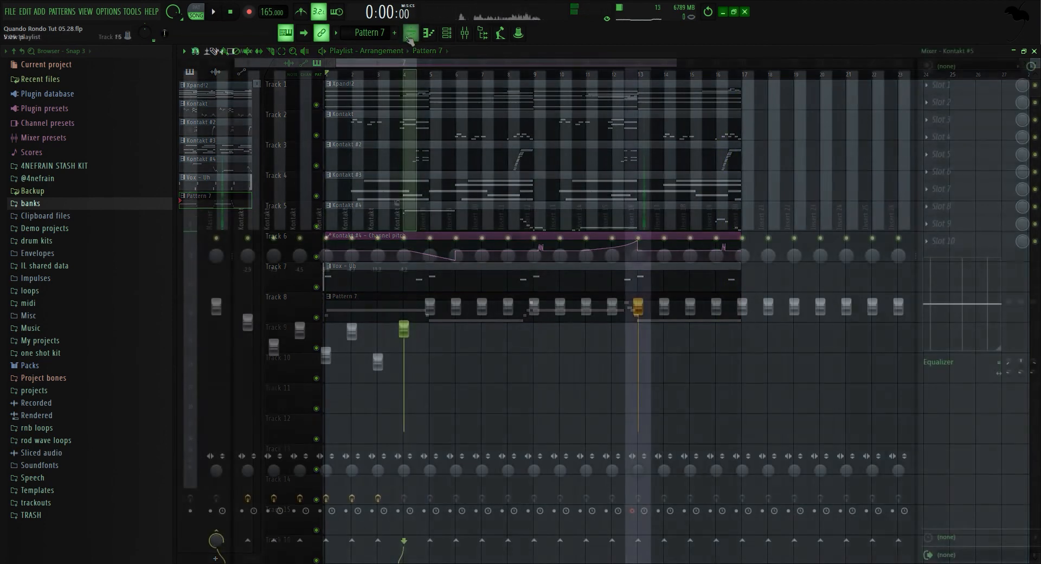
pyautogui.click(409, 36)
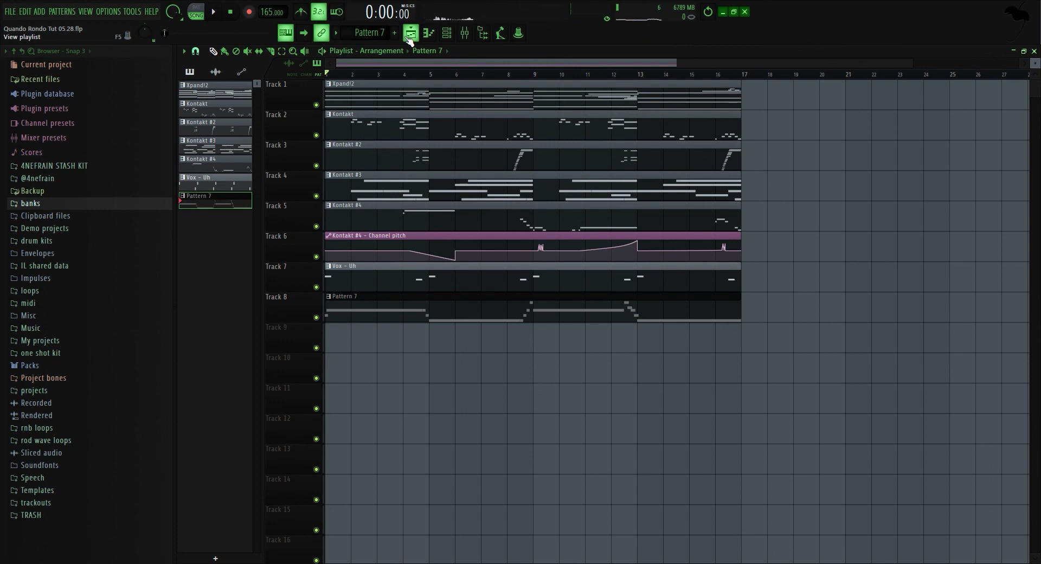
pyautogui.click(102, 191)
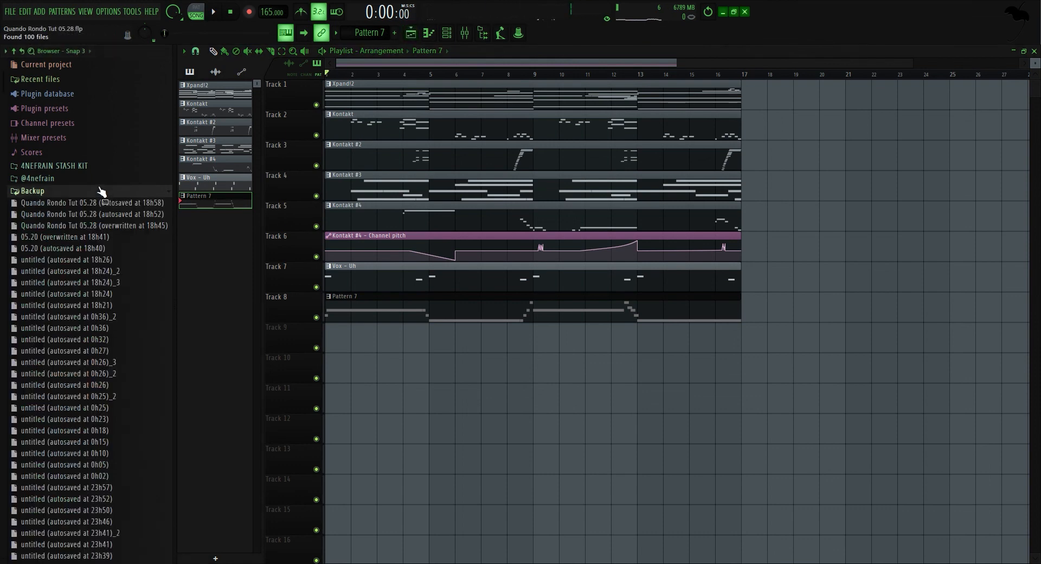
pyautogui.click(65, 178)
pyautogui.click(112, 204)
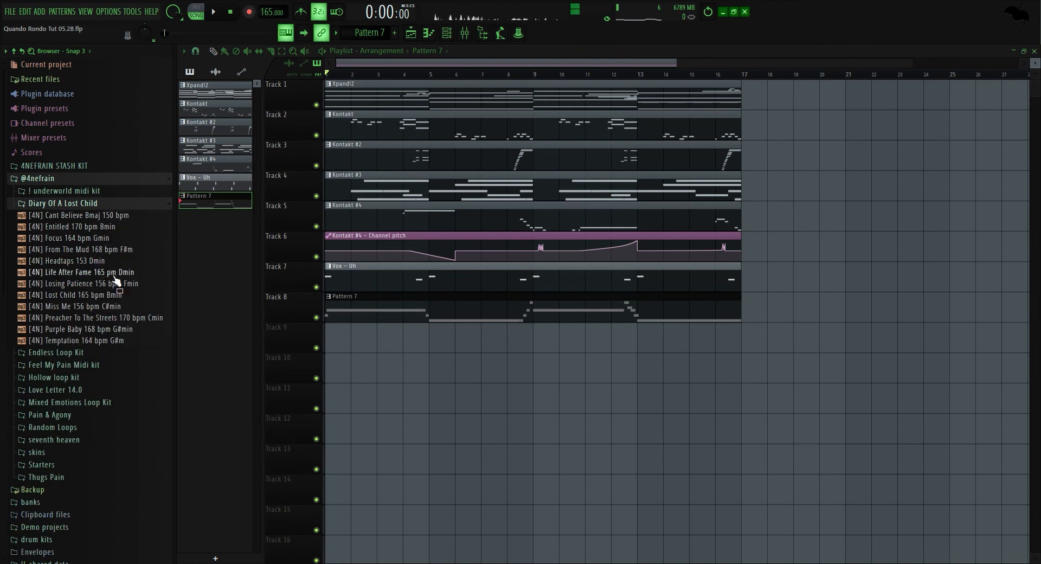
pyautogui.scroll(-9, 542, 379)
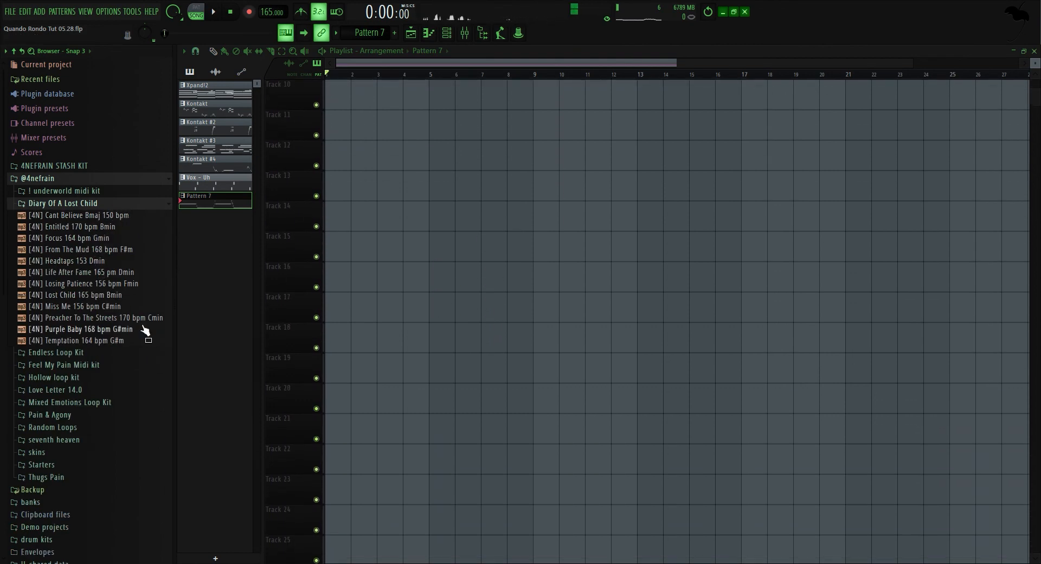
pyautogui.click(464, 33)
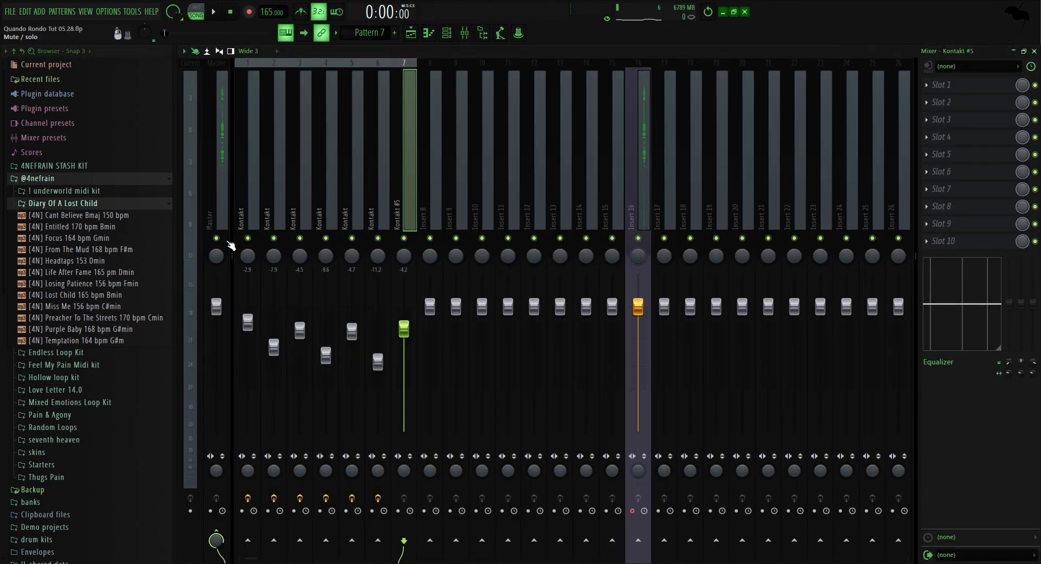
pyautogui.click(411, 32)
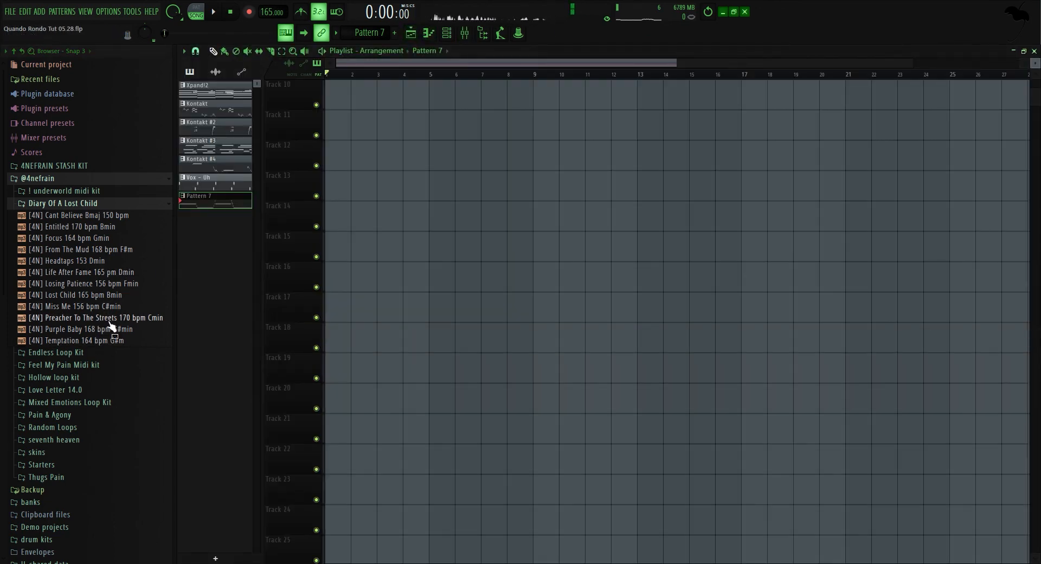
# Preview several beats in the Diary Of A Lost Child pack, such as Purple Baby and Lost Child, then collapse the folder.
pyautogui.moveTo(110, 324); pyautogui.dragTo(151, 336)
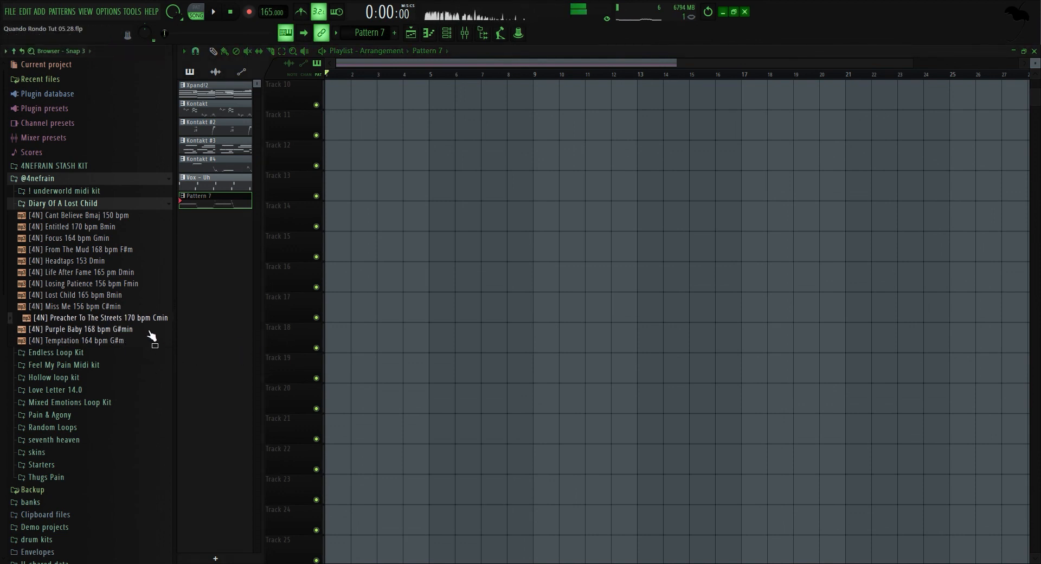
pyautogui.click(149, 333)
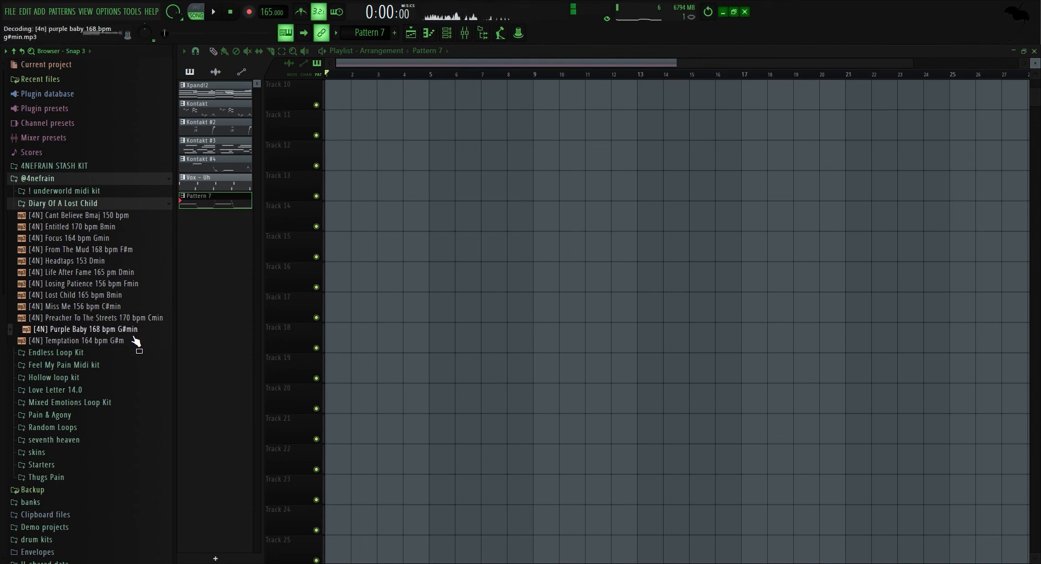
pyautogui.click(105, 274)
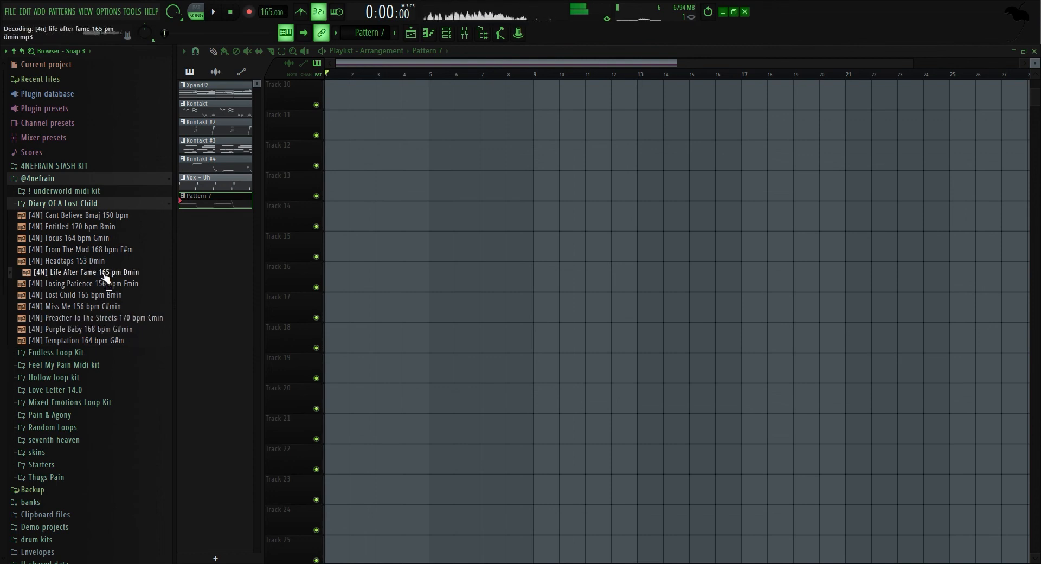
pyautogui.click(122, 285)
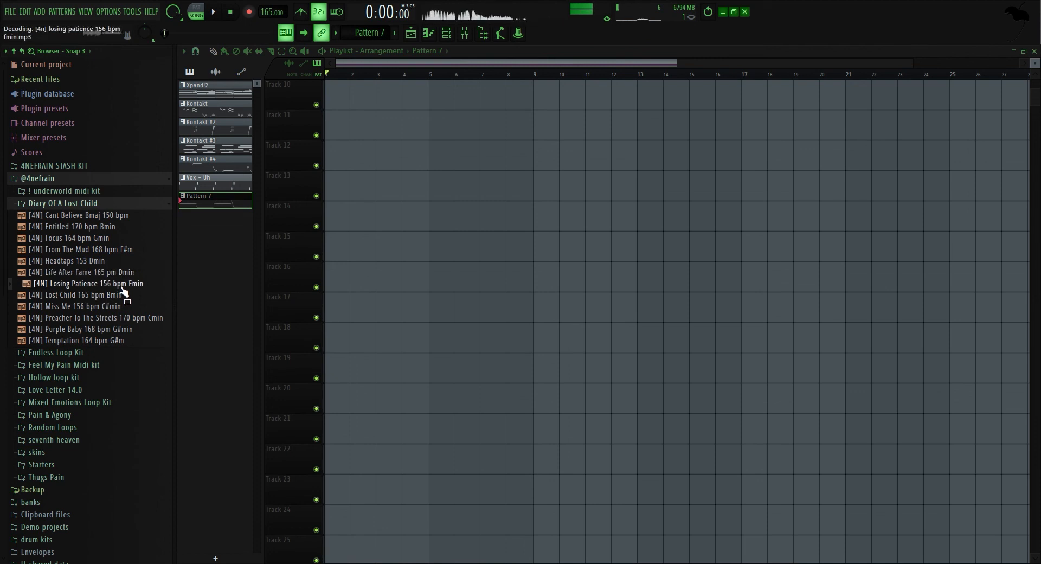
pyautogui.click(111, 298)
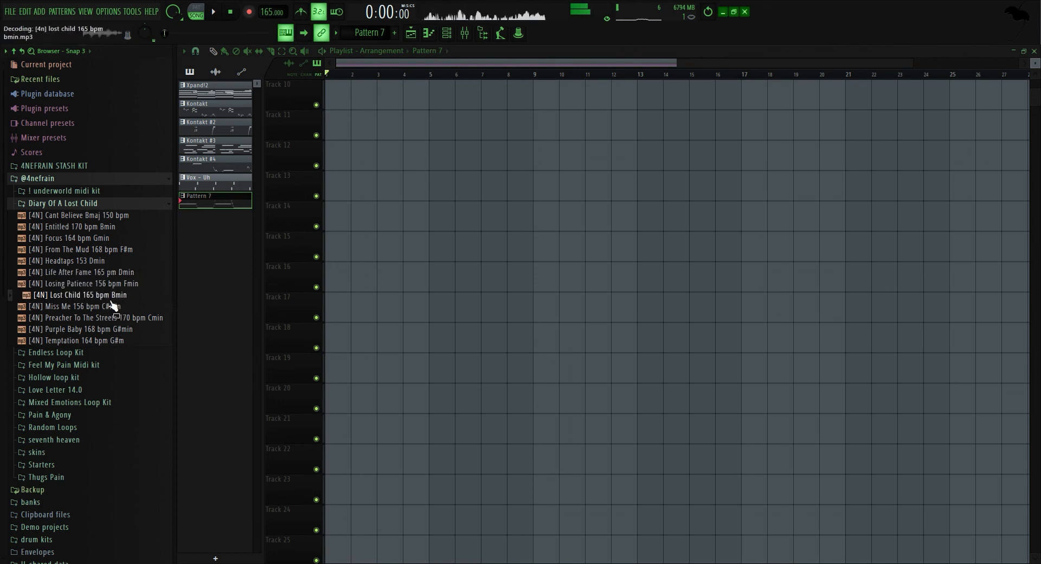
pyautogui.click(115, 308)
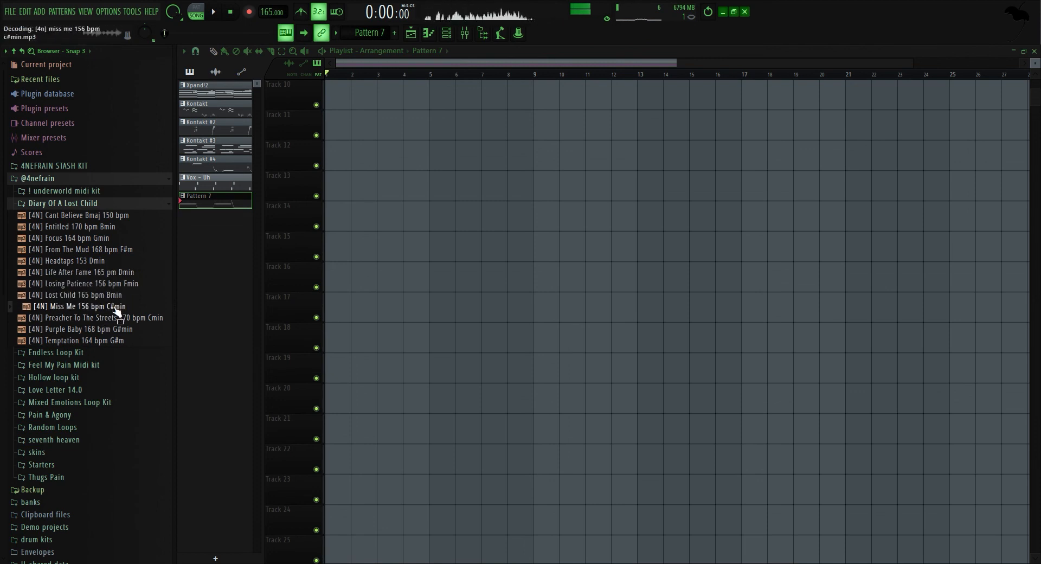
pyautogui.click(111, 343)
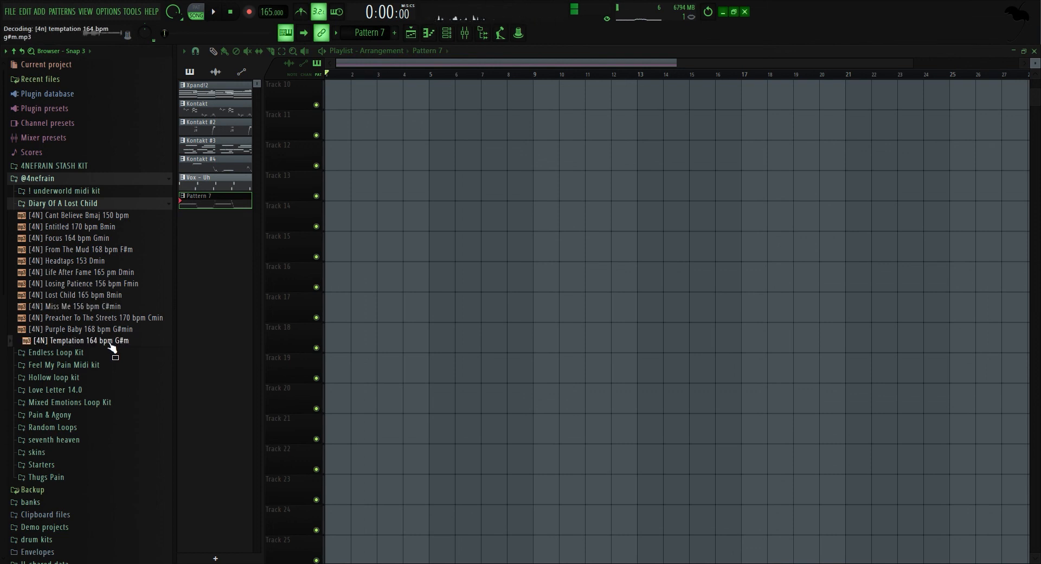
pyautogui.click(97, 252)
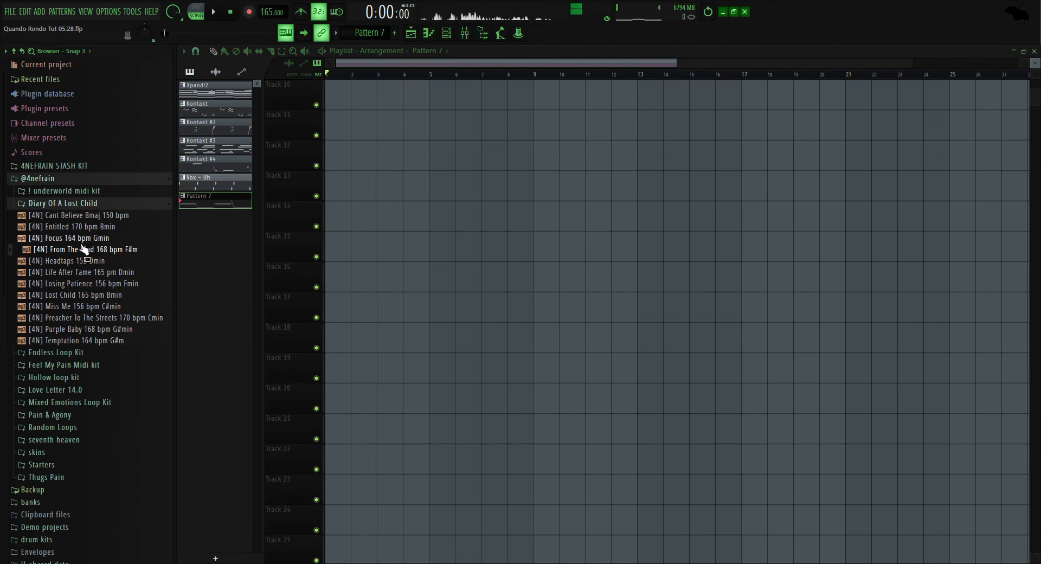
pyautogui.moveTo(84, 249); pyautogui.dragTo(145, 204)
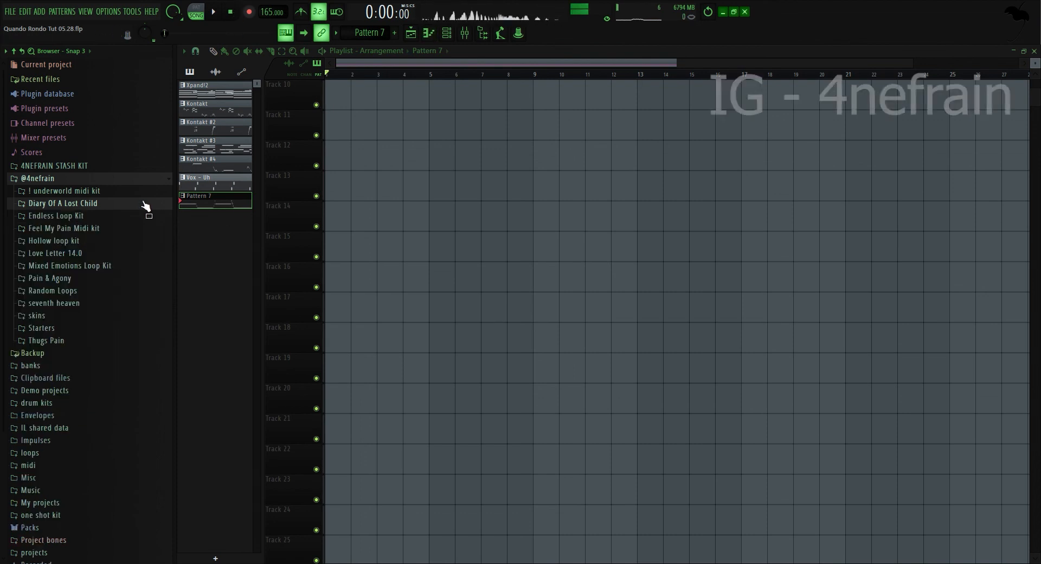